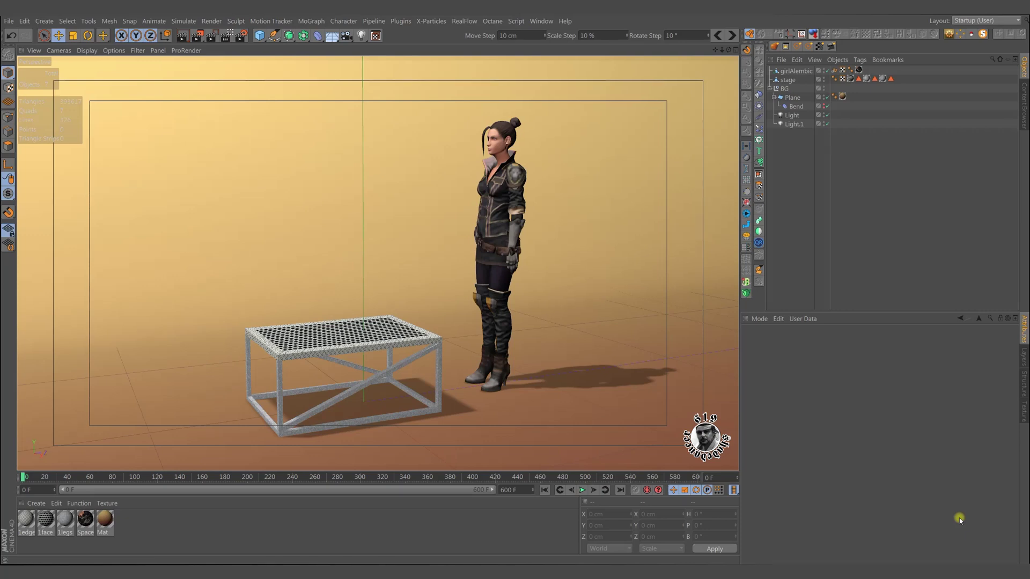
Fold up the BG group in the Object Manager and select girlAlembic to view its Alembic Object settings.
left_click(771, 89)
left_click(805, 111)
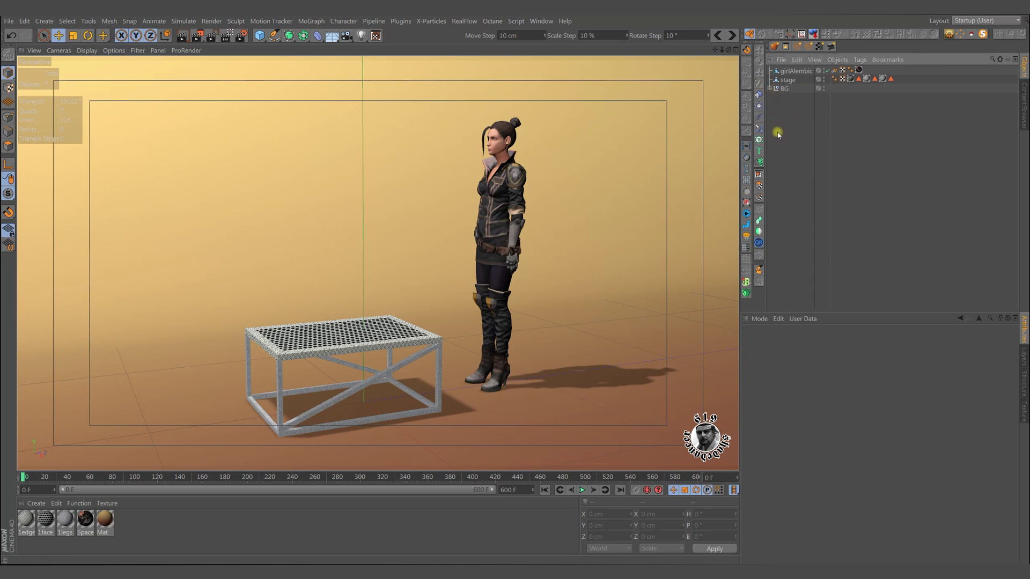
left_click(796, 71)
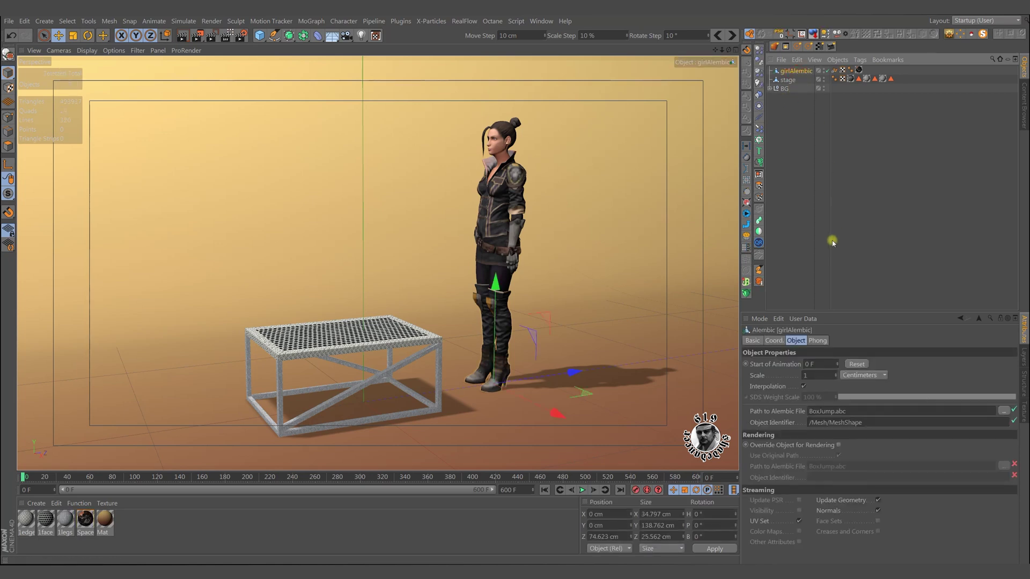
left_click(831, 365)
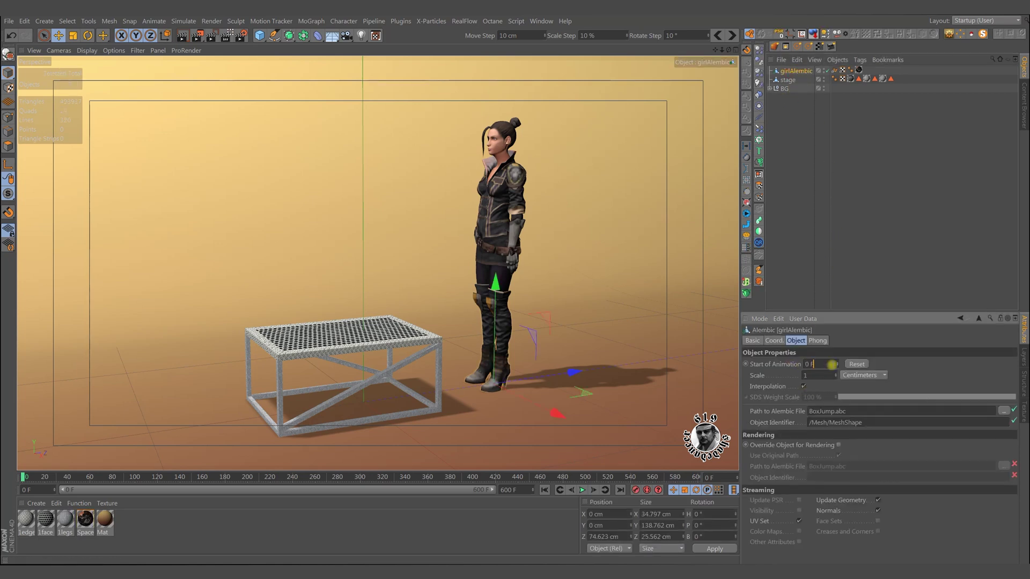
left_click(928, 374)
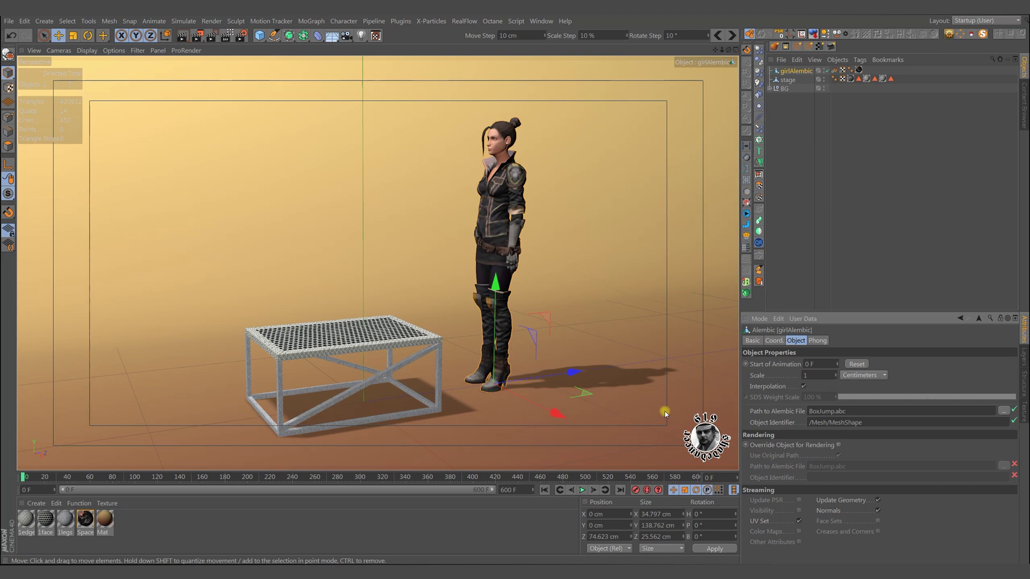
left_click(582, 490)
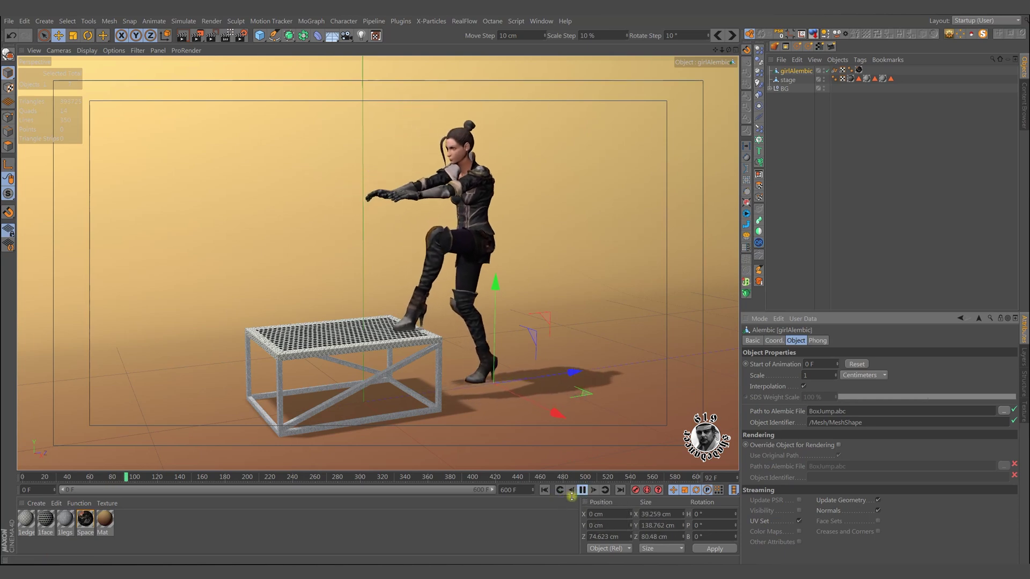
left_click(583, 490)
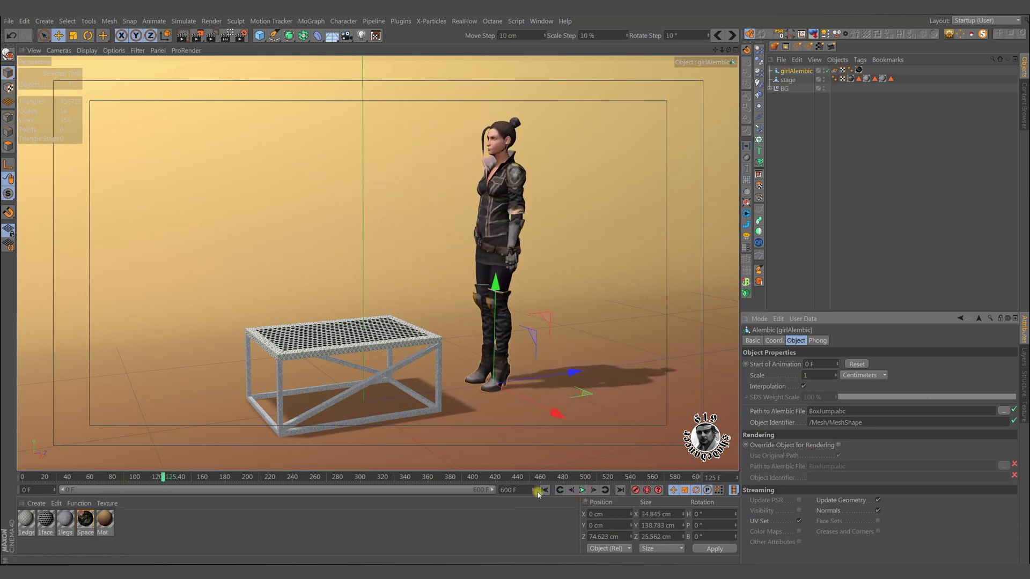
left_click(544, 490)
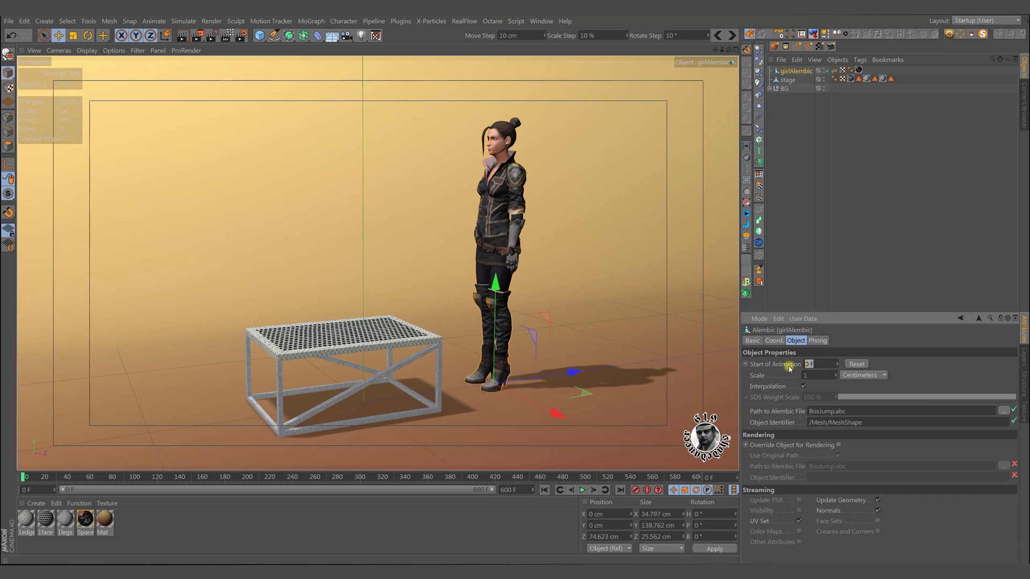
type("6")
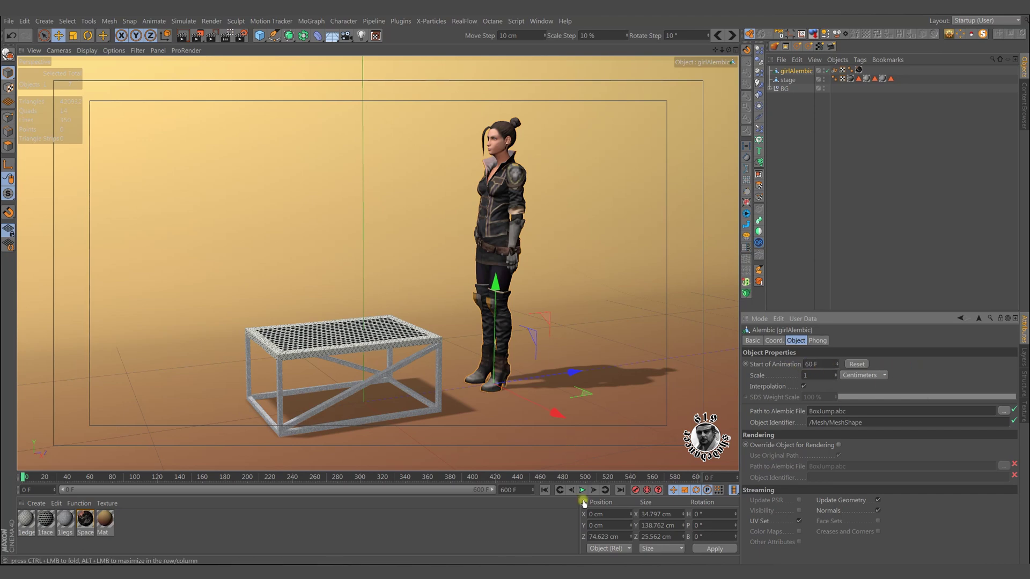
left_click(583, 490)
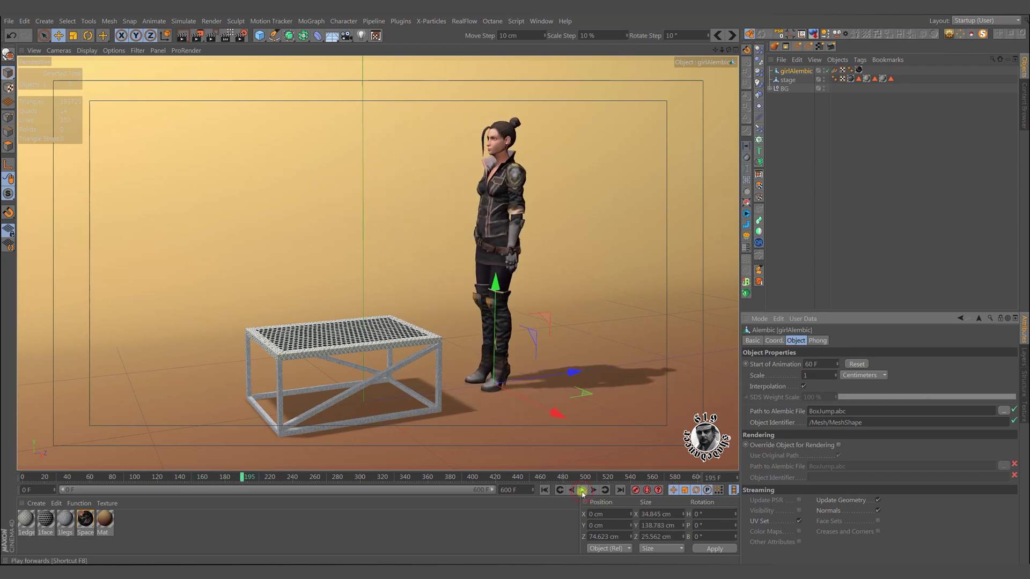
left_click(544, 491)
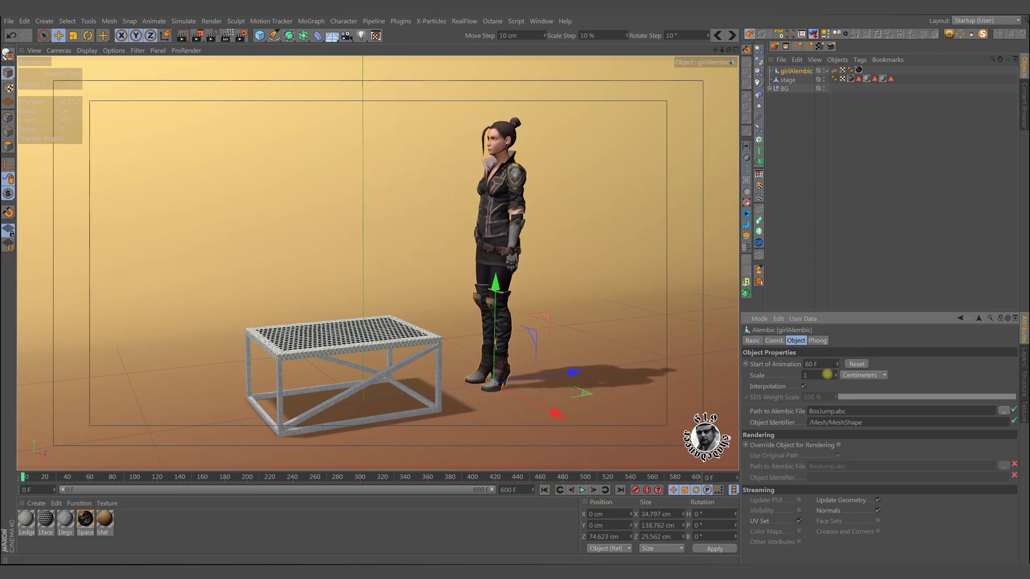
left_click(827, 365)
type("0")
key("F10")
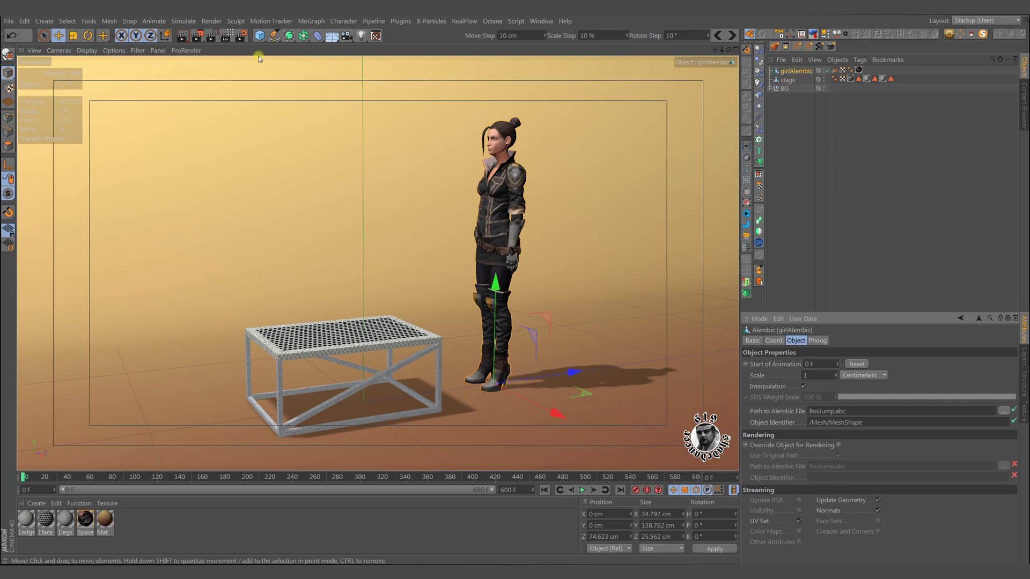
Add a Null object to the scene and rename it 'xpresso'.
left_click_drag(260, 35, 289, 52)
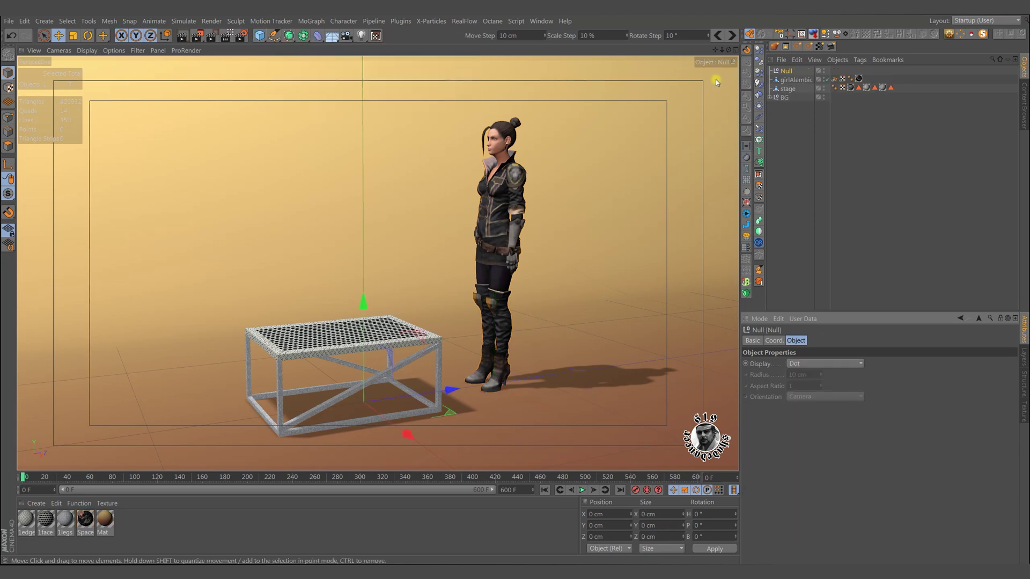
double_click(787, 71)
type("x")
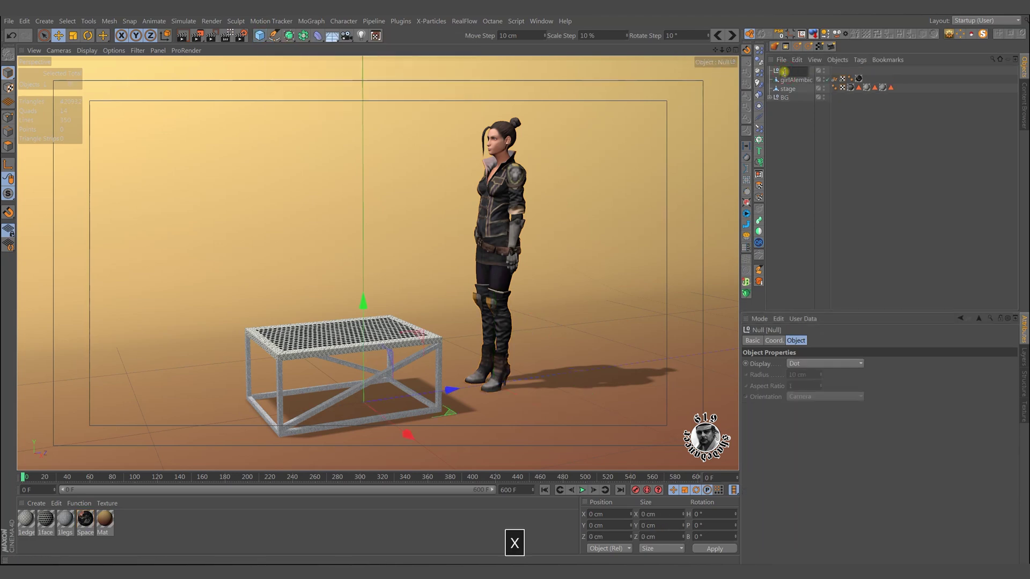
type("presso")
key("Return")
right_click(789, 72)
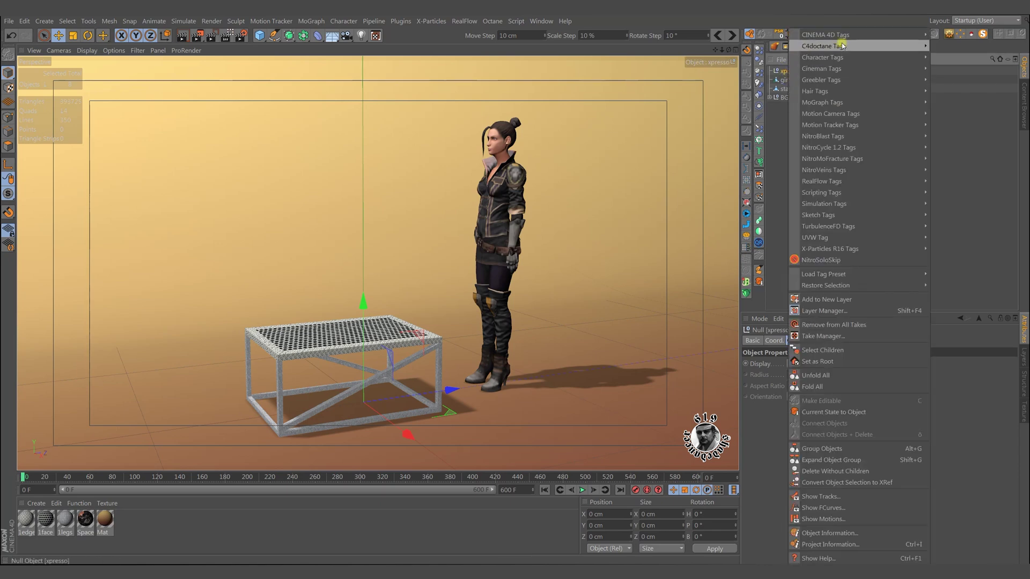
Attach an XPresso tag to the xpresso null and add a Collision node to its graph.
mouse_move(843, 35)
left_click(946, 350)
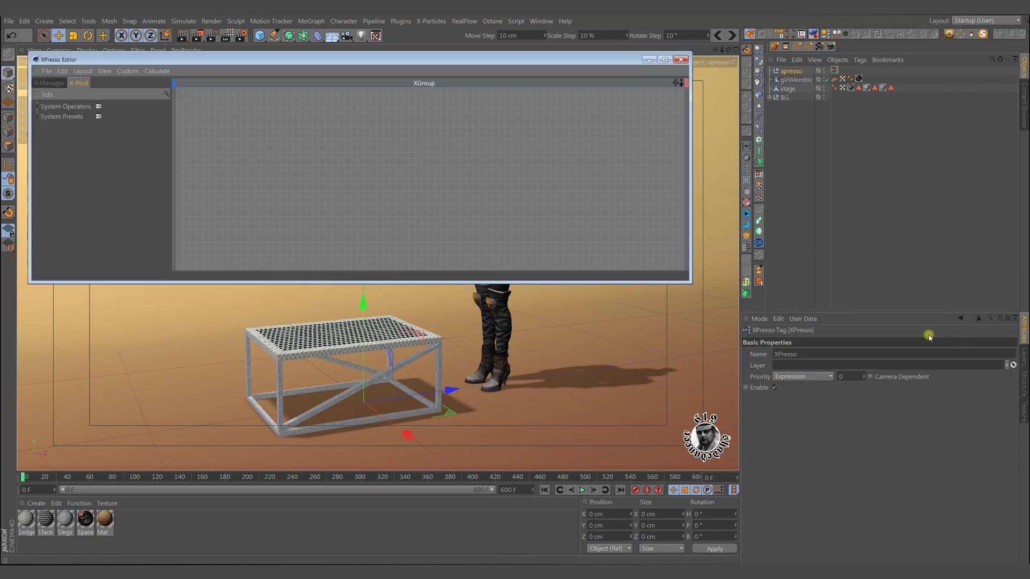
mouse_move(563, 72)
left_mouse_down()
mouse_move(593, 271)
mouse_move(602, 91)
mouse_move(576, 80)
left_mouse_up()
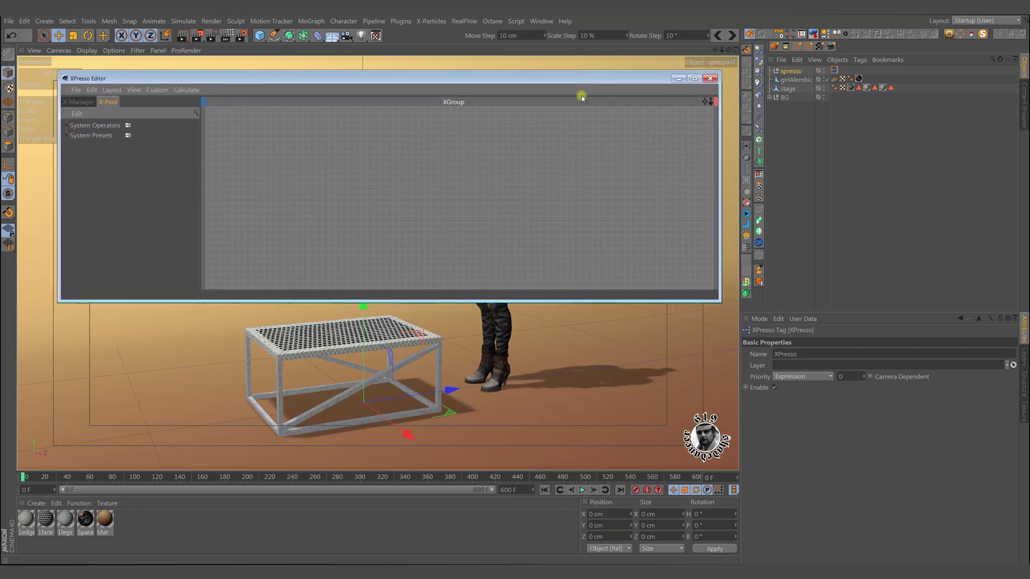
right_click(565, 179)
mouse_move(585, 184)
mouse_move(644, 184)
mouse_move(702, 184)
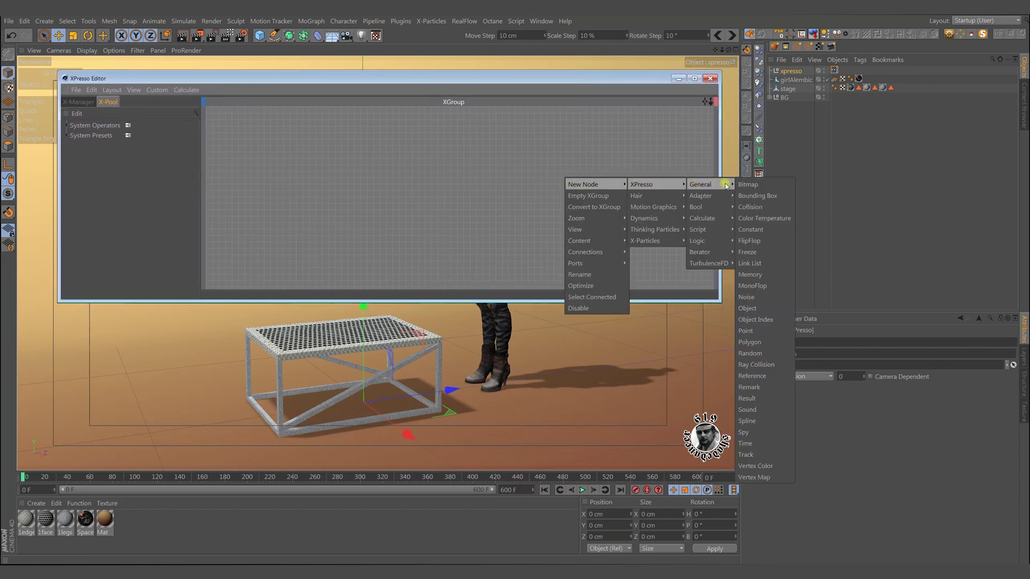
left_click(757, 209)
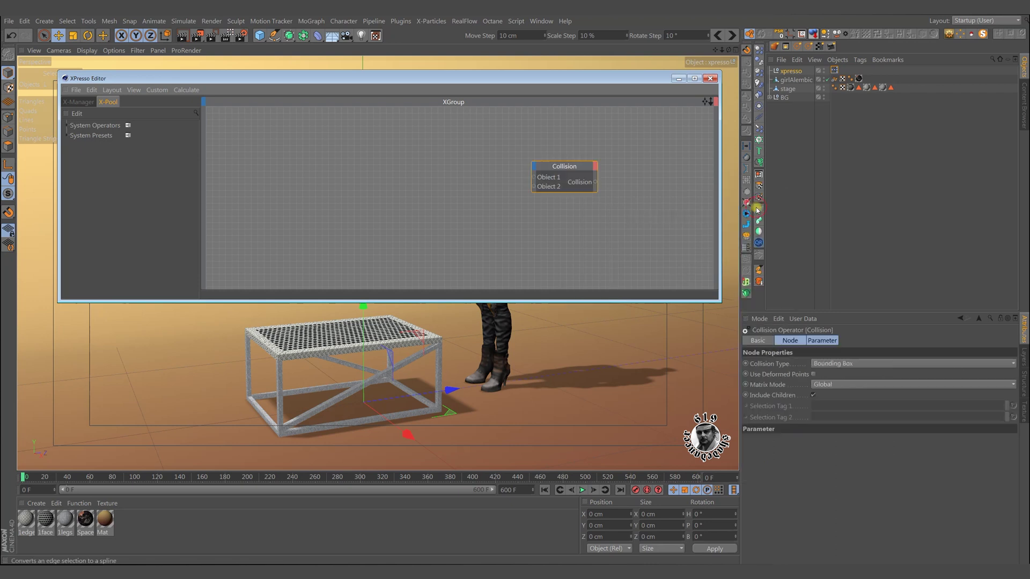
Add a Ray Collision node below Collision and a Distance node to its left.
right_click(618, 178)
mouse_move(646, 182)
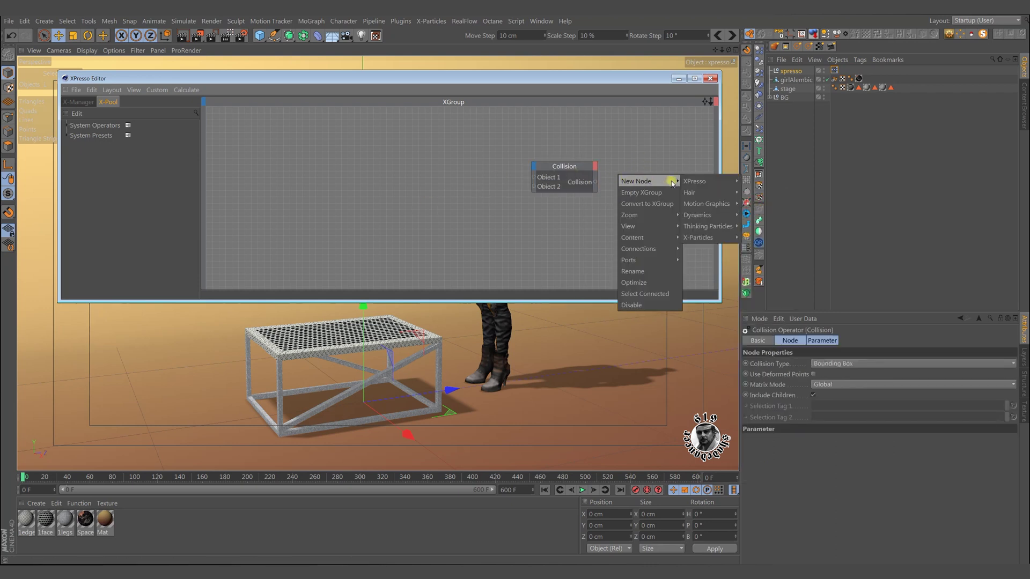
mouse_move(703, 181)
mouse_move(762, 181)
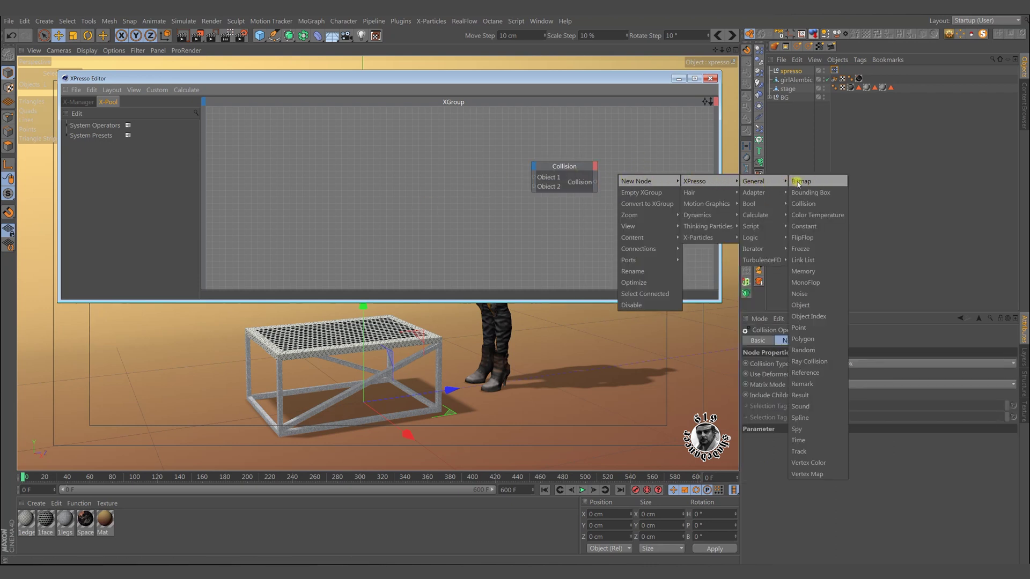
left_click(809, 361)
left_click_drag(629, 161, 592, 213)
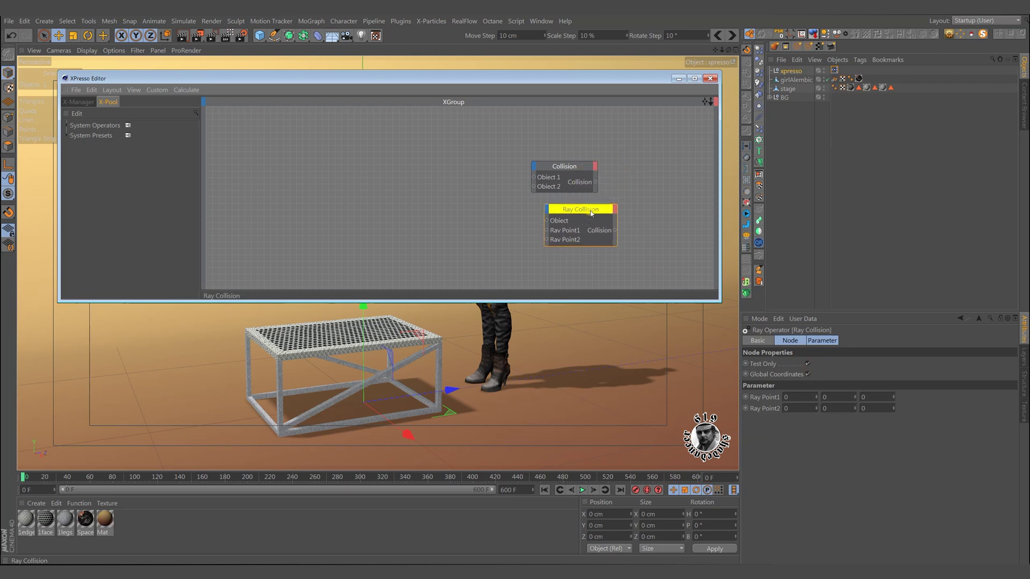
right_click(638, 195)
mouse_move(657, 199)
mouse_move(750, 203)
mouse_move(775, 233)
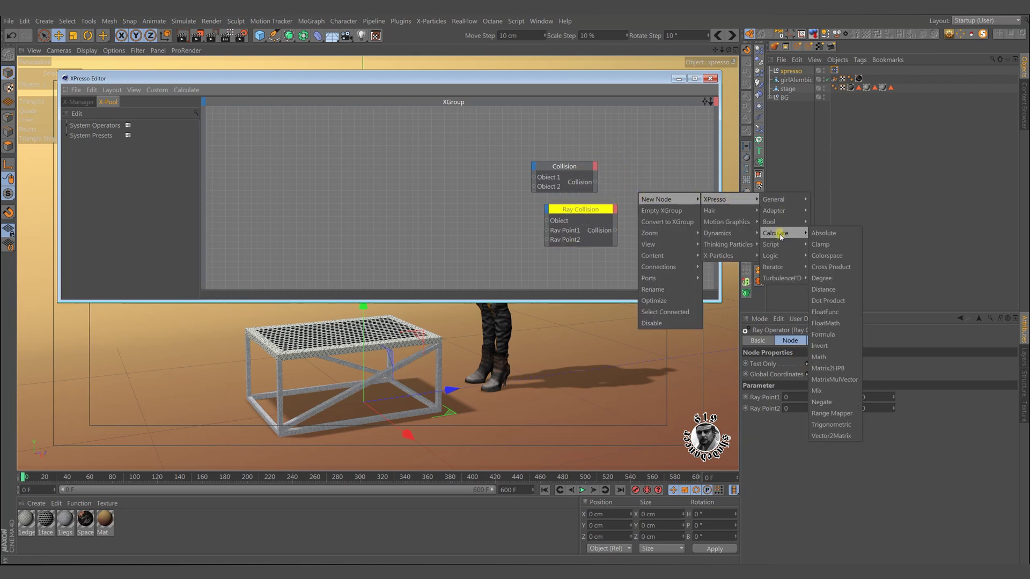
left_click(835, 289)
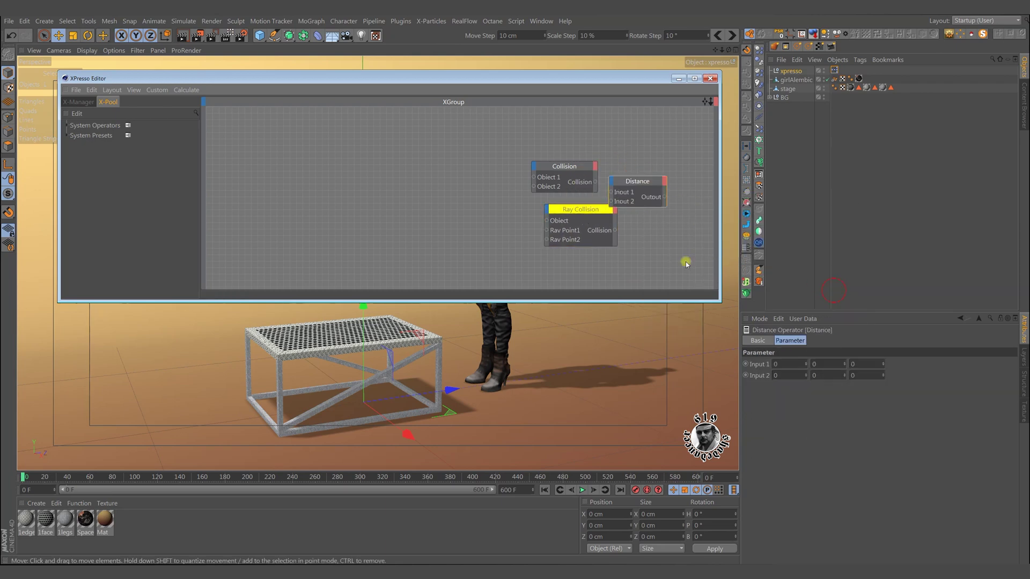
left_click_drag(638, 183, 476, 177)
Add a Dynamics Collision node below Distance, then delete all four trial nodes.
right_click(641, 178)
mouse_move(662, 183)
mouse_move(728, 183)
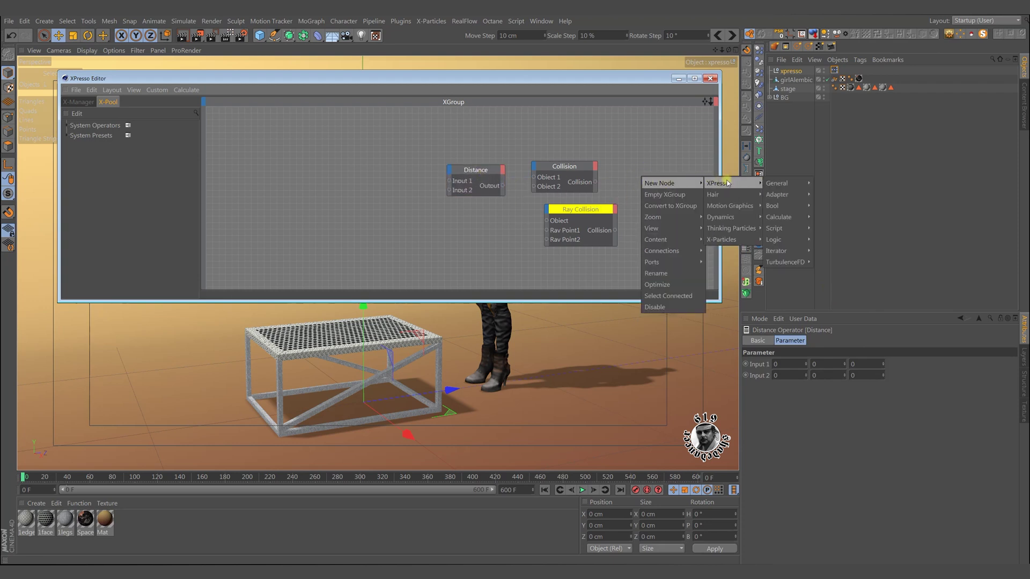
mouse_move(739, 222)
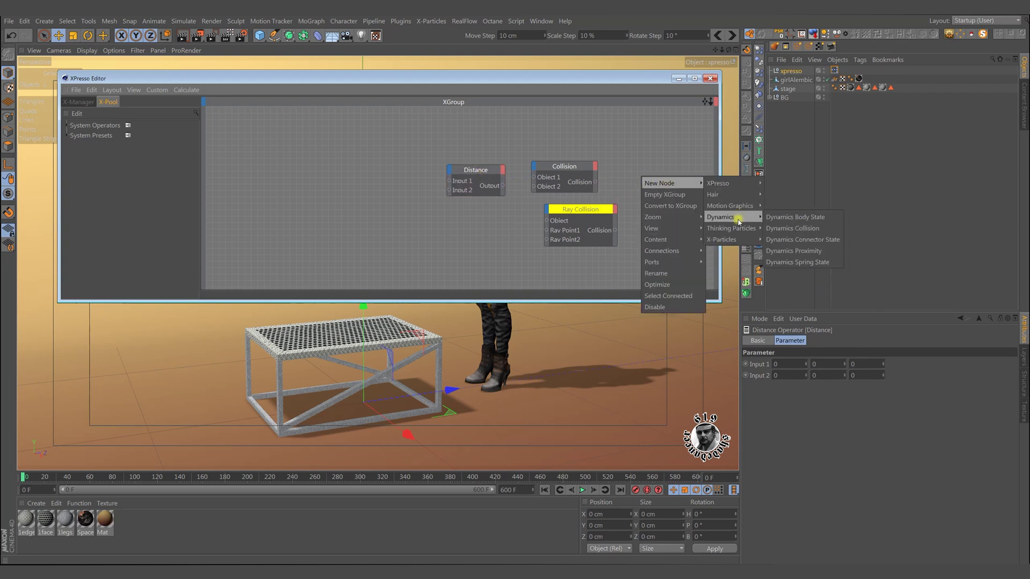
left_click(779, 228)
left_click_drag(646, 163, 486, 212)
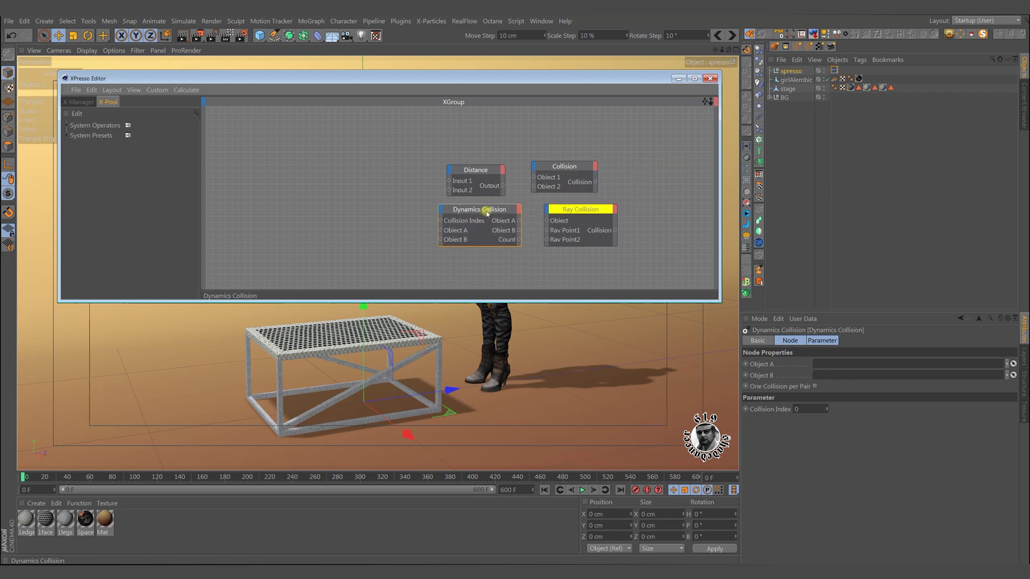
left_click_drag(482, 171, 485, 170)
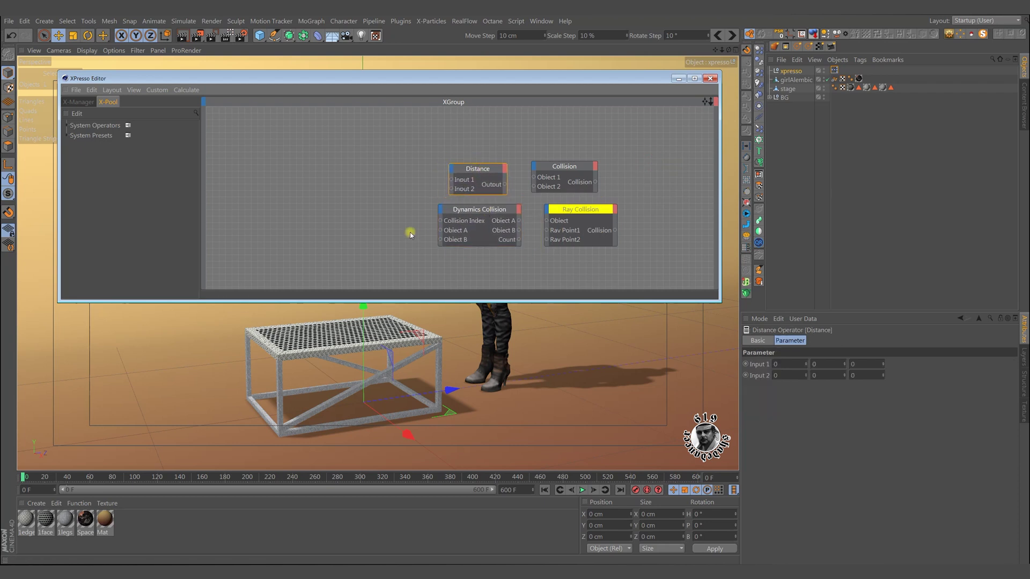
left_click_drag(408, 157, 641, 260)
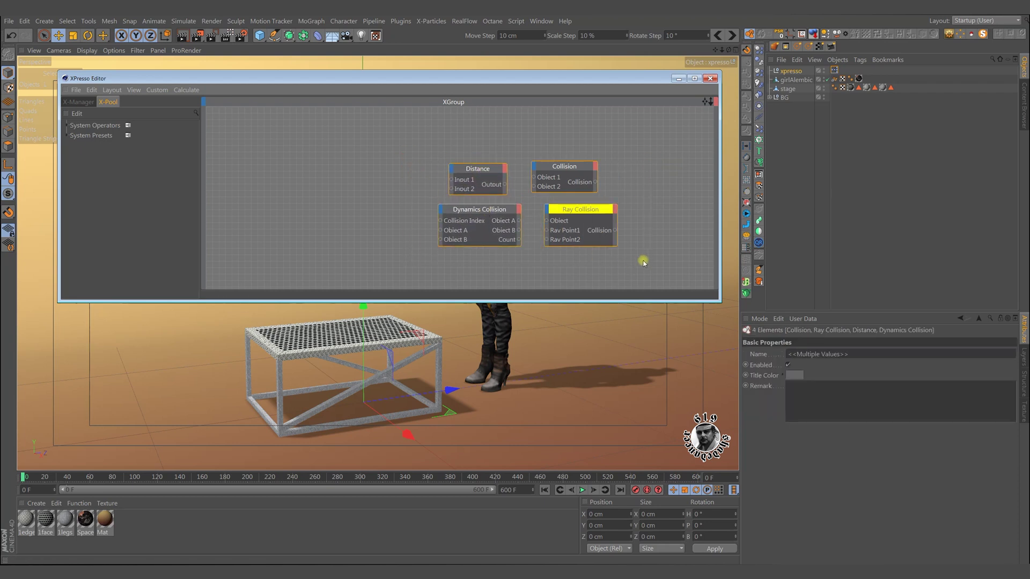
key("Delete")
Close the XPresso Editor and slide the stage table along X and Z in the viewport.
left_click(710, 79)
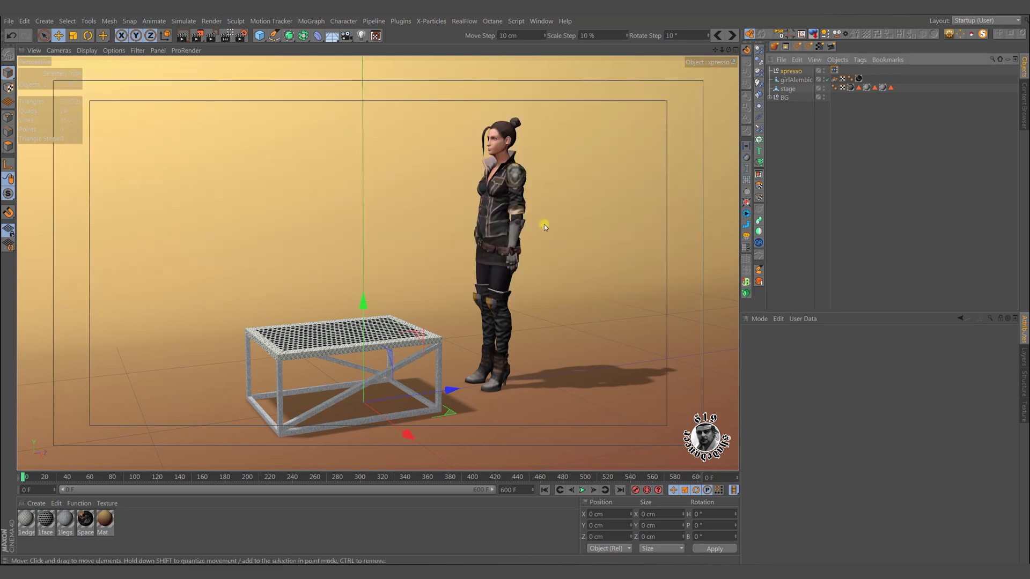
left_click(435, 343)
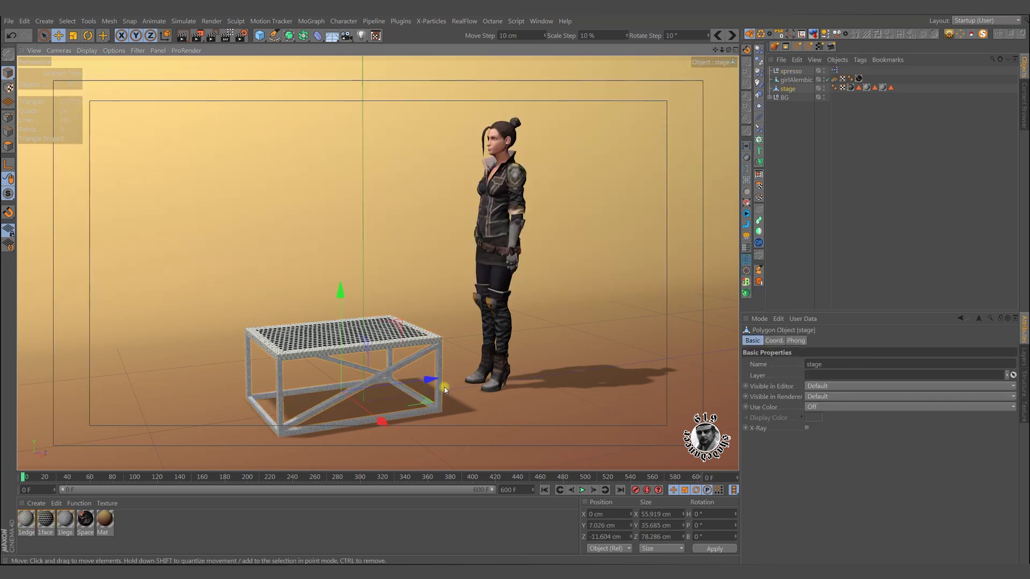
mouse_move(434, 379)
left_mouse_down()
mouse_move(422, 382)
mouse_move(444, 379)
left_mouse_up()
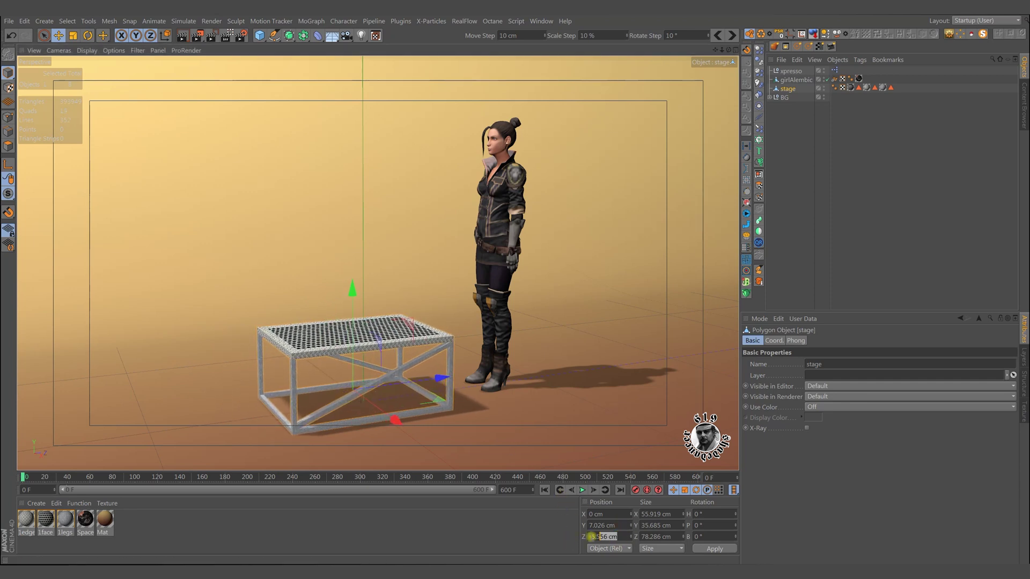
left_click(613, 537)
left_click_drag(441, 378, 462, 384)
Set the stage's Z position to 0 cm in the Coordinates manager, undoing the later drag.
left_click_drag(617, 537, 578, 538)
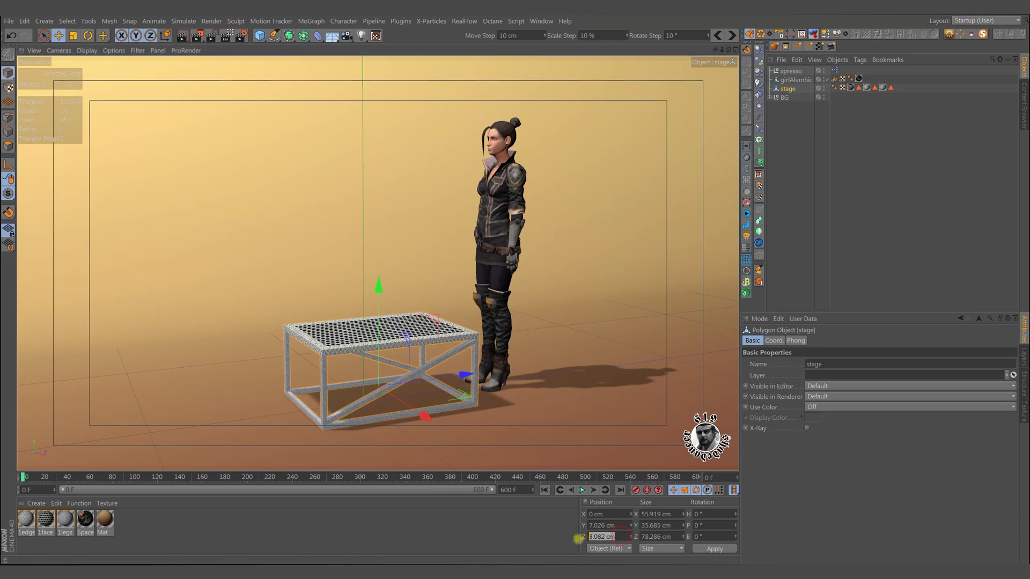
type("0")
left_click(713, 548)
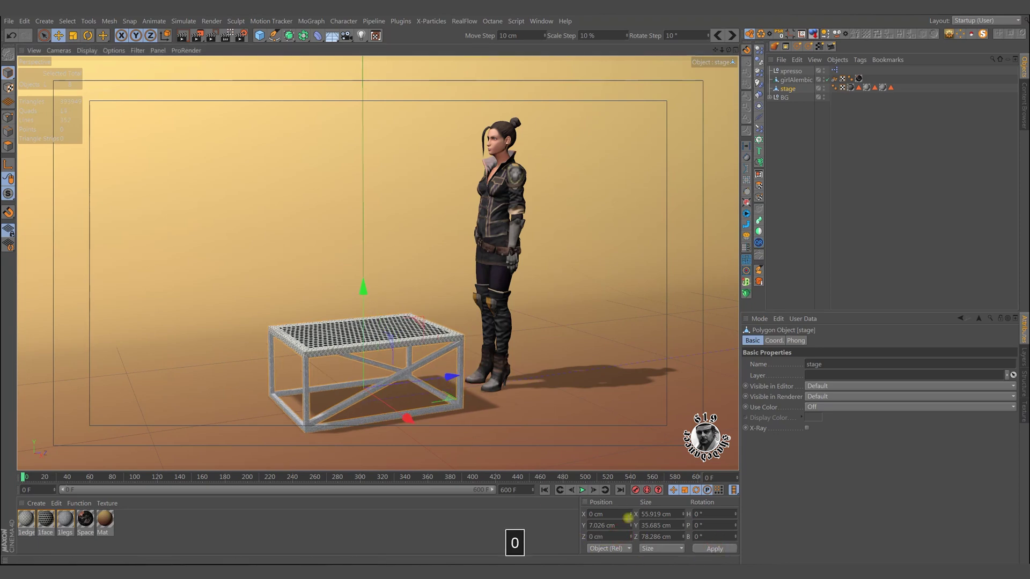
mouse_move(462, 376)
left_mouse_down()
mouse_move(473, 378)
mouse_move(455, 377)
left_mouse_up()
key("ctrl+z")
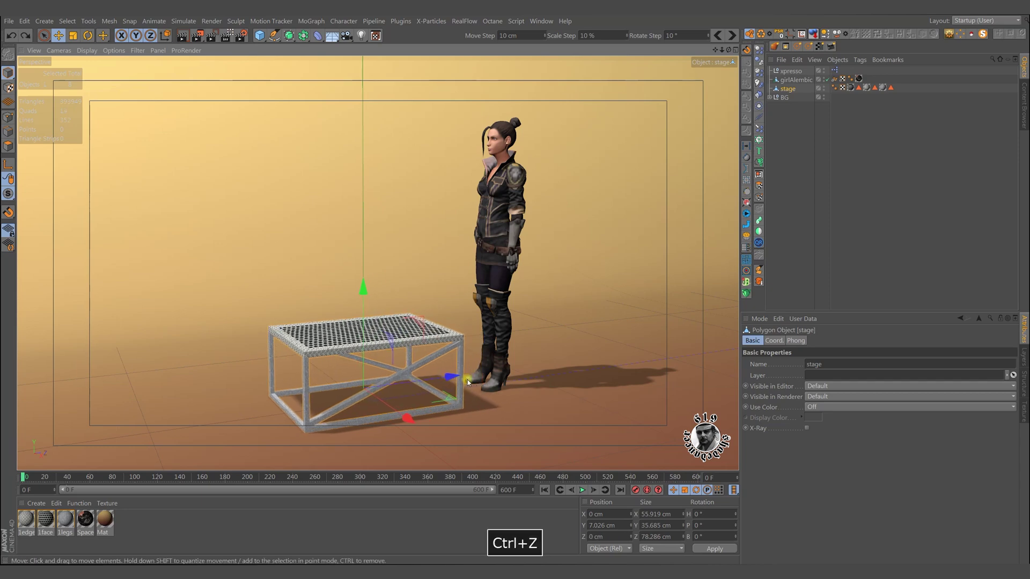
Drag stage into the XPresso graph as a node with a Global Position . Z output port.
double_click(835, 71)
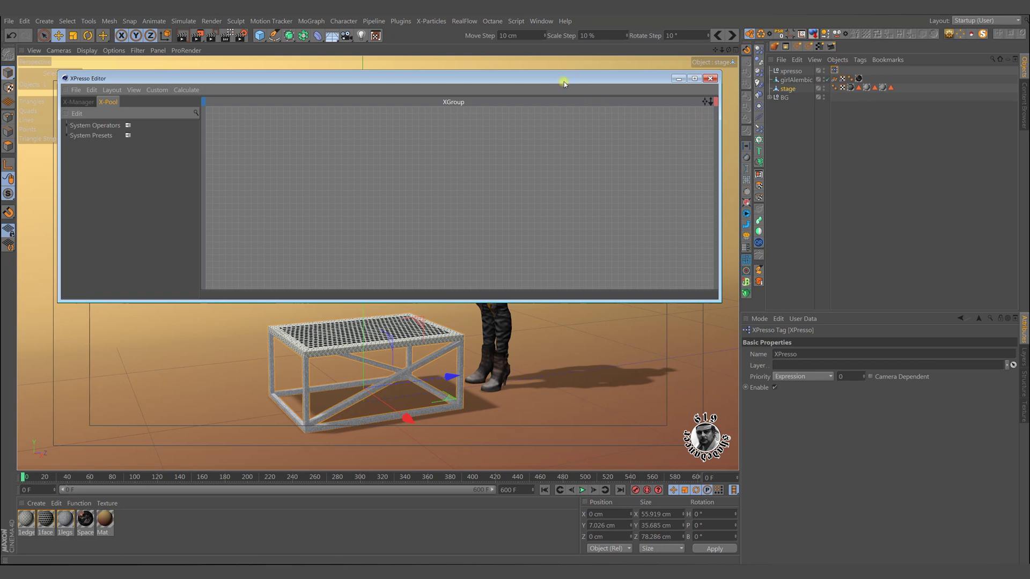
left_click_drag(565, 82, 569, 147)
left_click_drag(794, 92, 285, 200)
left_click(298, 196)
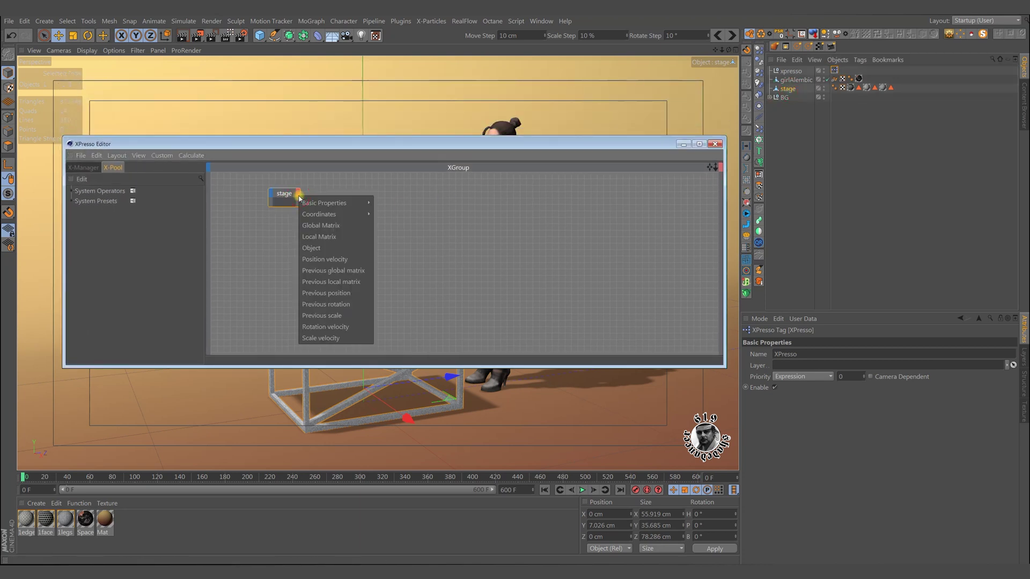
mouse_move(338, 215)
mouse_move(396, 227)
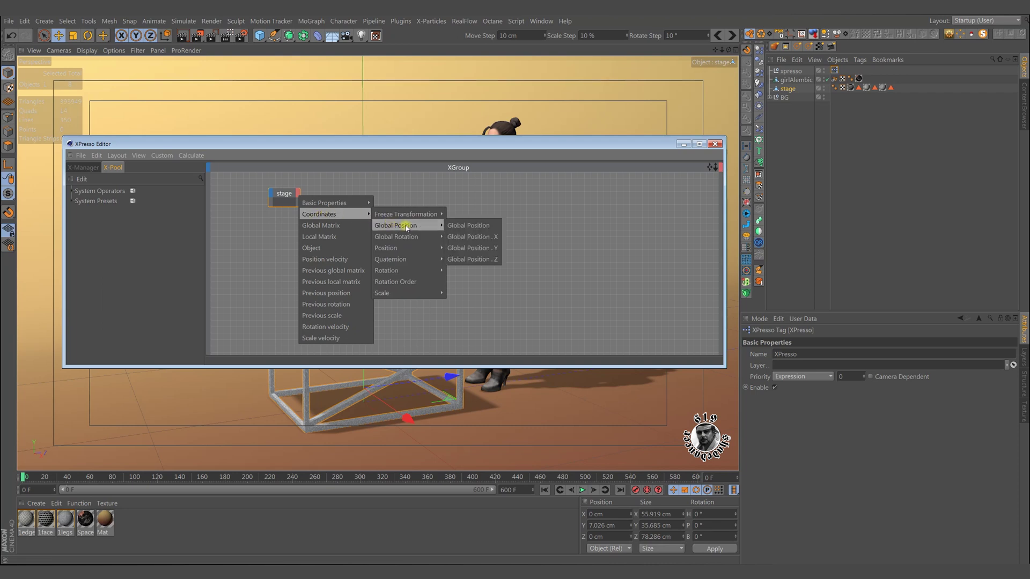
left_click(472, 259)
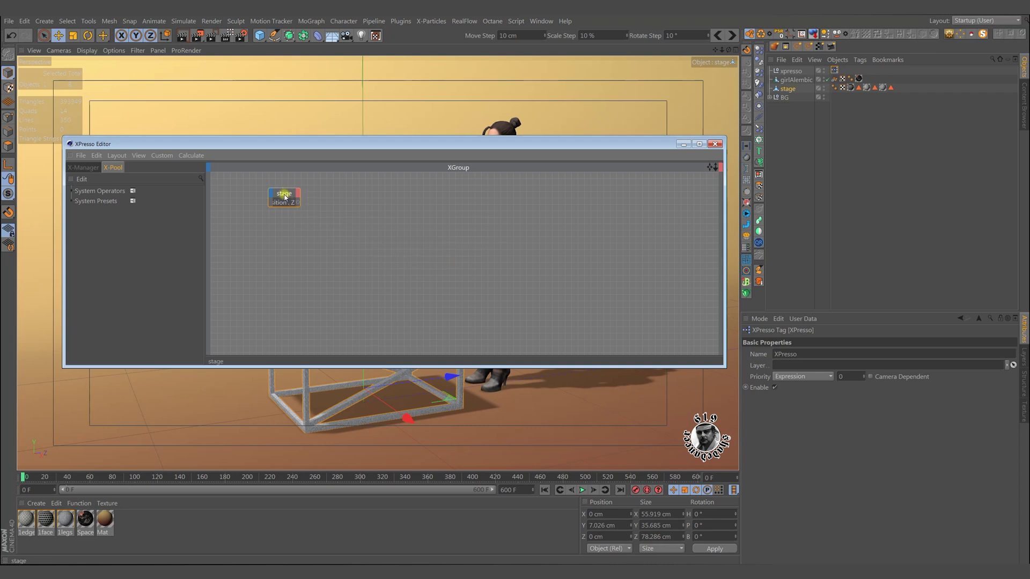
left_click(284, 198, "ctrl")
left_click_drag(308, 200, 281, 202)
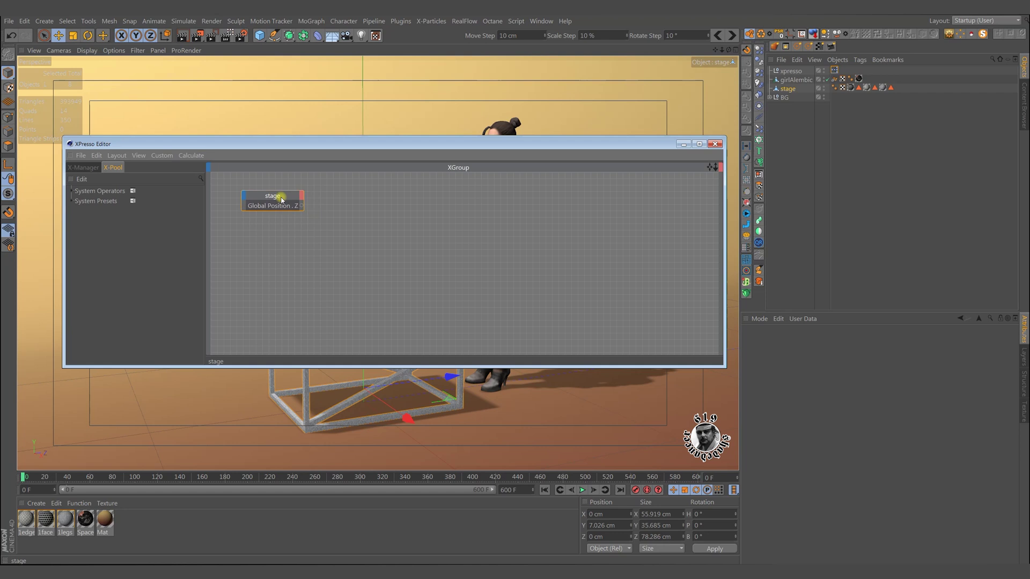
left_click_drag(439, 144, 438, 104)
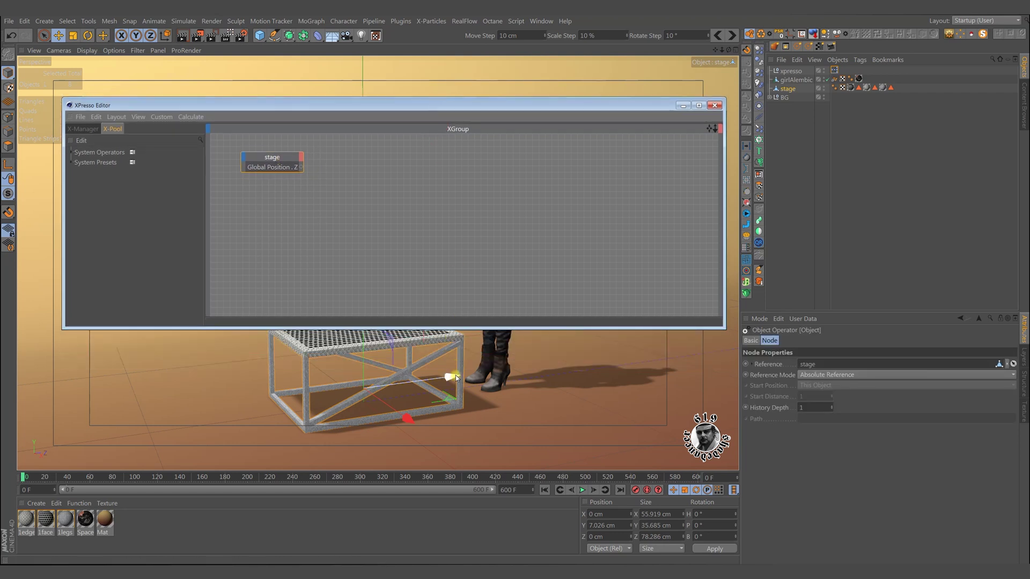
Add a Compare node beside the stage node, with function > and Input 2 at 0.
right_click(392, 192)
mouse_move(410, 199)
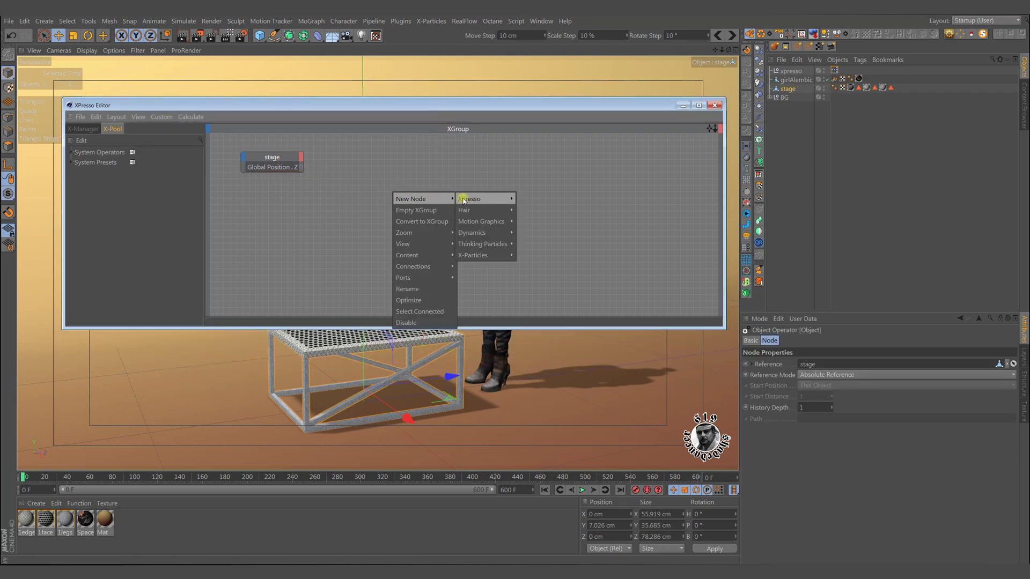
mouse_move(470, 199)
mouse_move(522, 200)
mouse_move(526, 255)
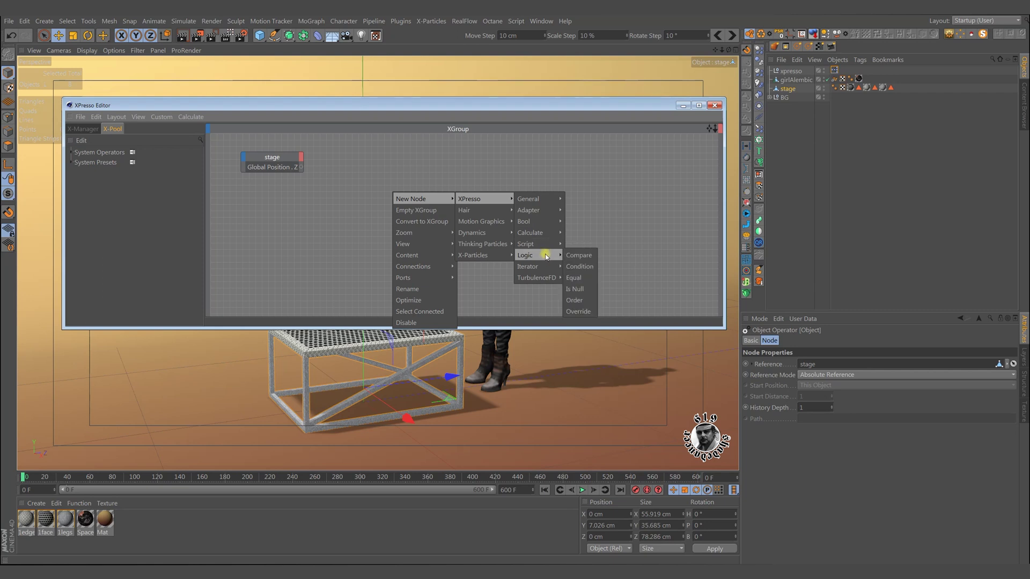
left_click(582, 255)
left_click_drag(399, 184, 370, 174)
left_click(804, 374)
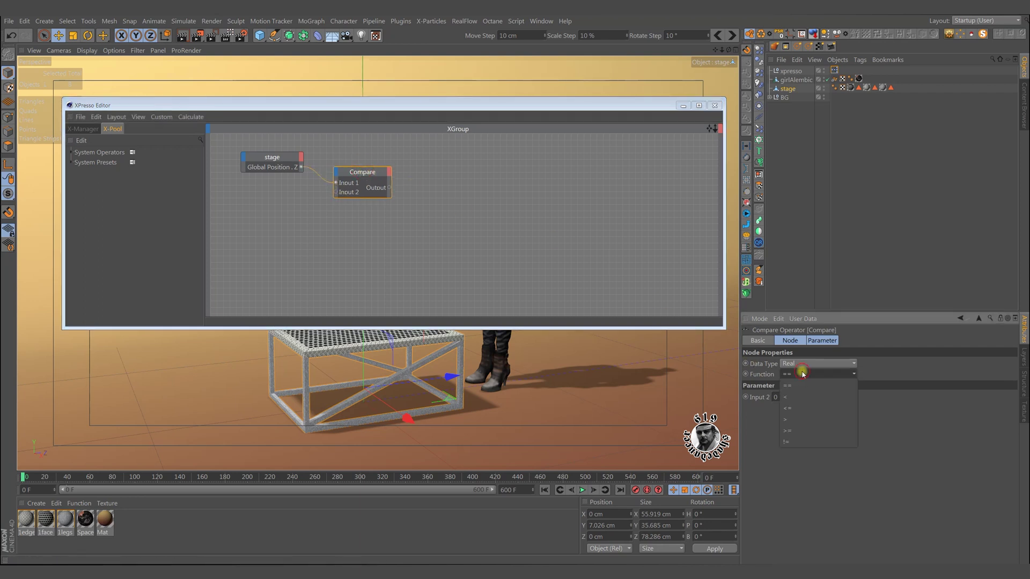
left_click(798, 422)
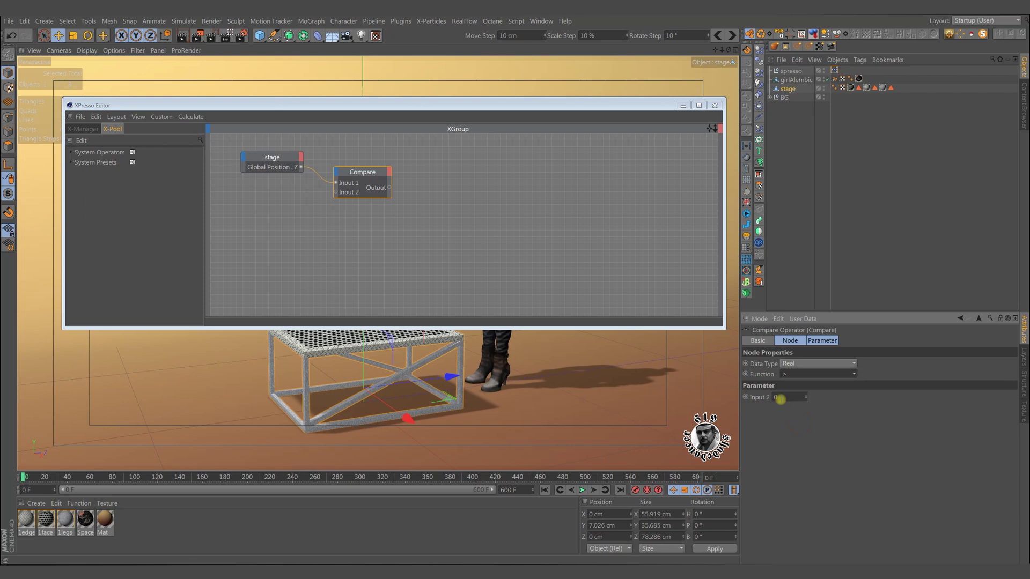
left_click(781, 397)
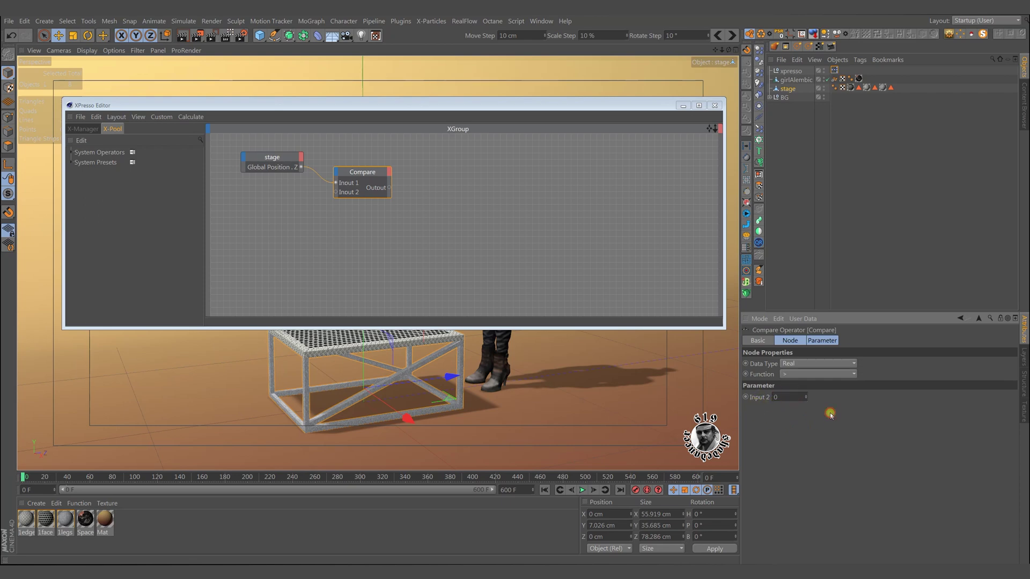
left_click_drag(375, 175, 371, 179)
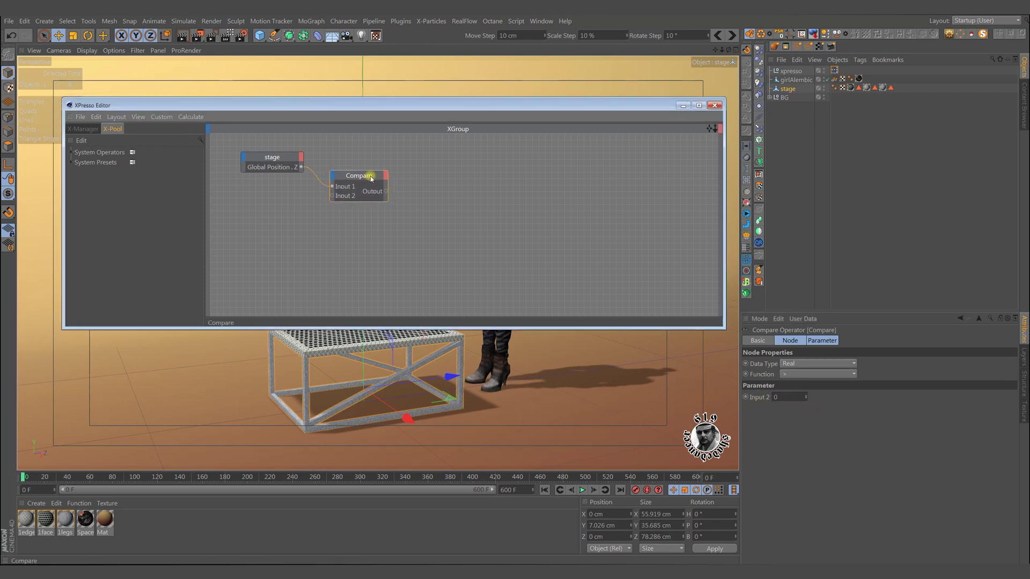
Add a Freeze node beside Compare and check girlAlembic's Start of Animation value.
right_click(482, 213)
mouse_move(541, 220)
mouse_move(621, 219)
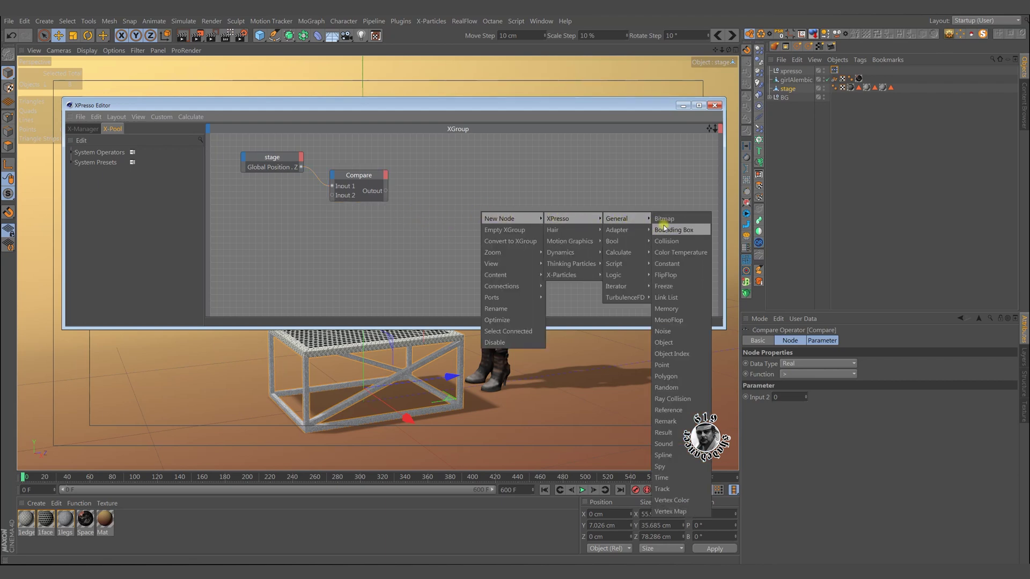
left_click(669, 288)
left_click_drag(484, 200, 444, 197)
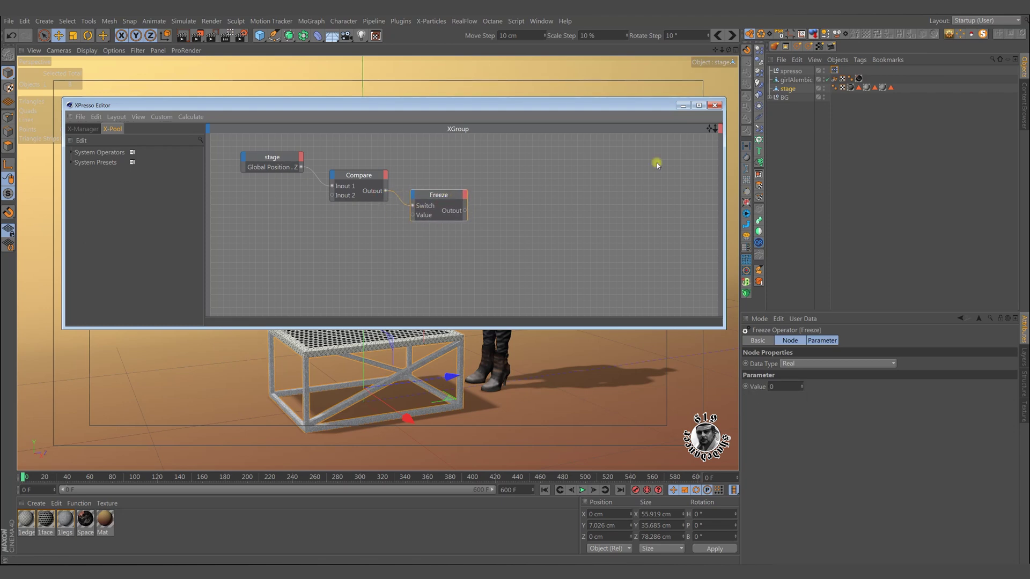
left_click(795, 80)
left_click(810, 364)
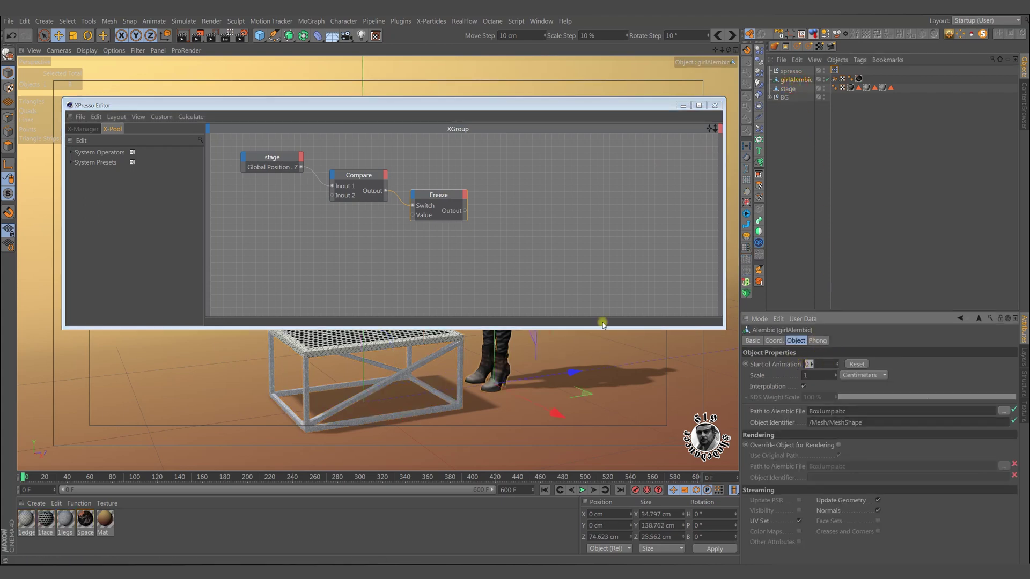
left_click_drag(448, 198, 447, 203)
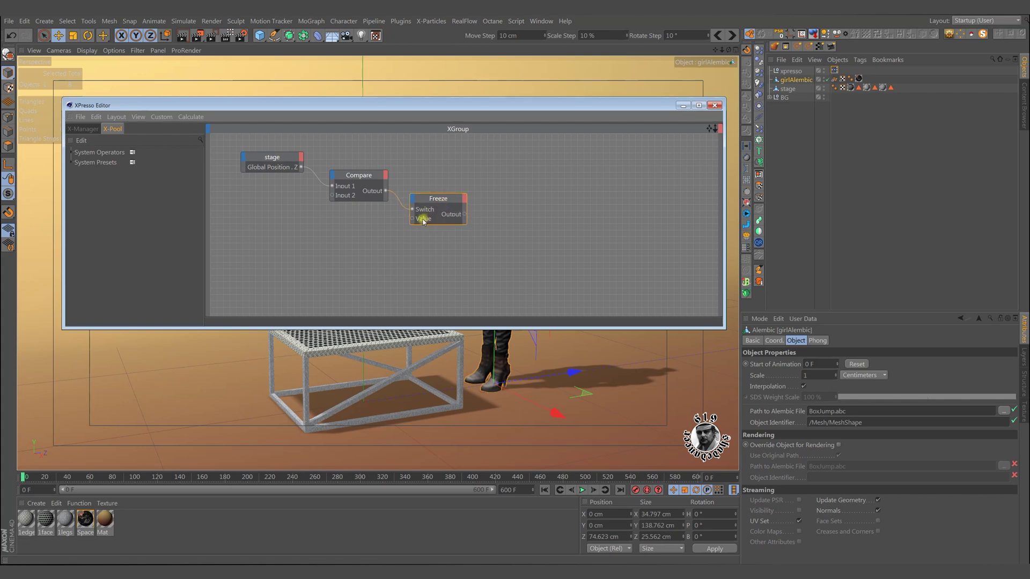
Add a Time node below the others and wire its output into Freeze's Value input.
right_click(412, 247)
mouse_move(440, 260)
mouse_move(499, 260)
mouse_move(553, 260)
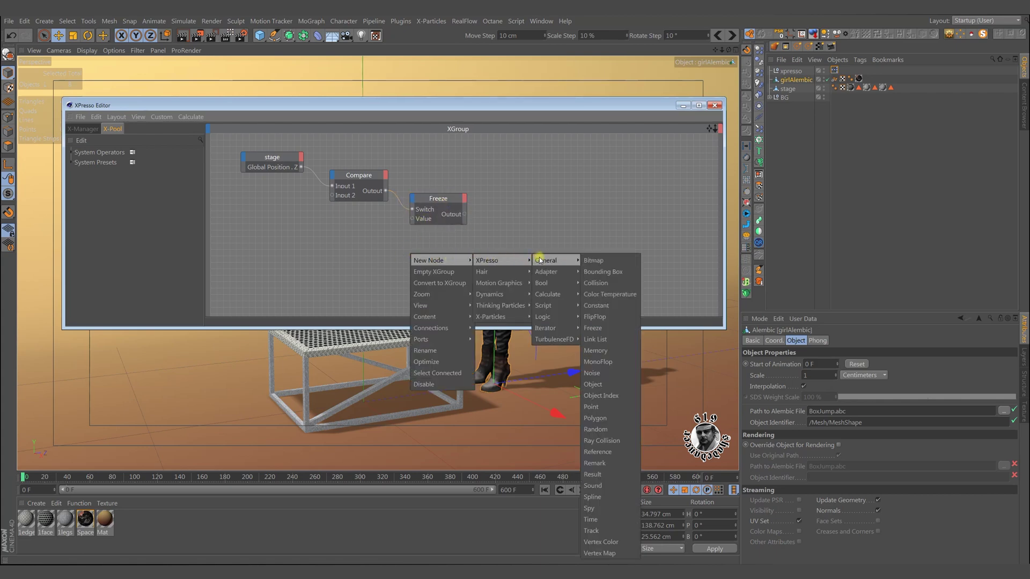
left_click(605, 520)
left_click_drag(411, 251, 337, 267)
left_click(334, 256, "ctrl")
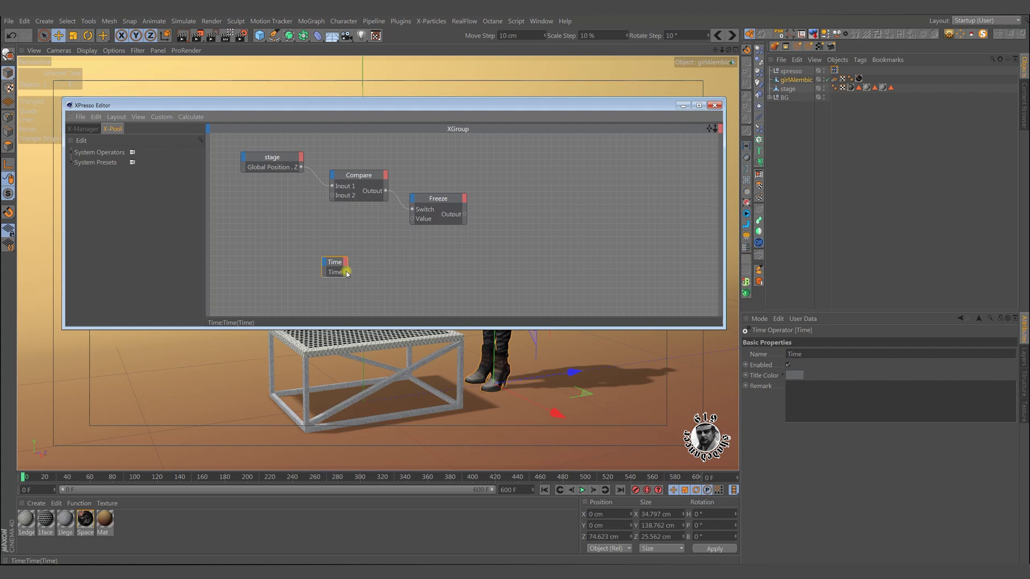
left_click_drag(412, 219, 445, 202)
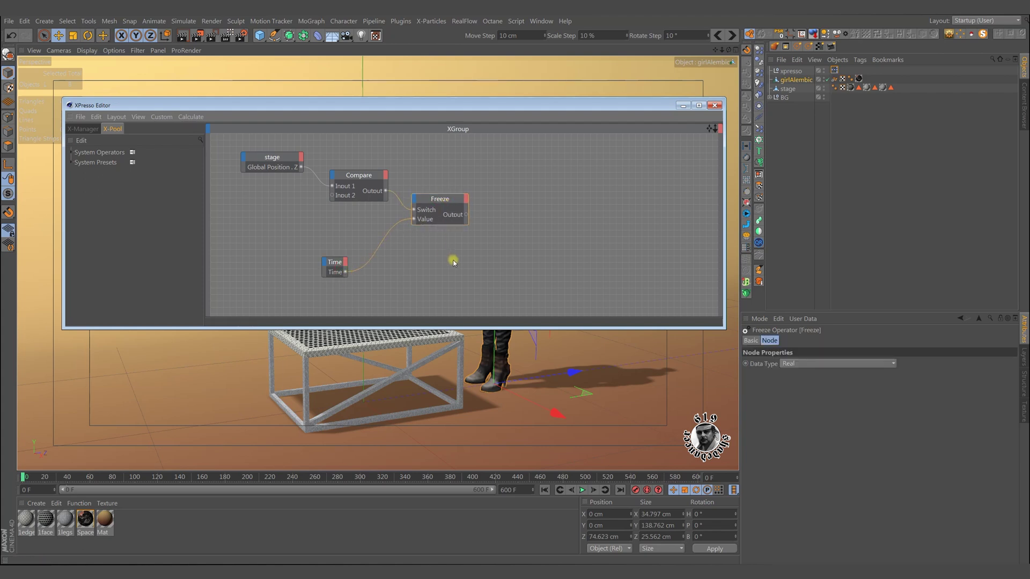
left_click(334, 264)
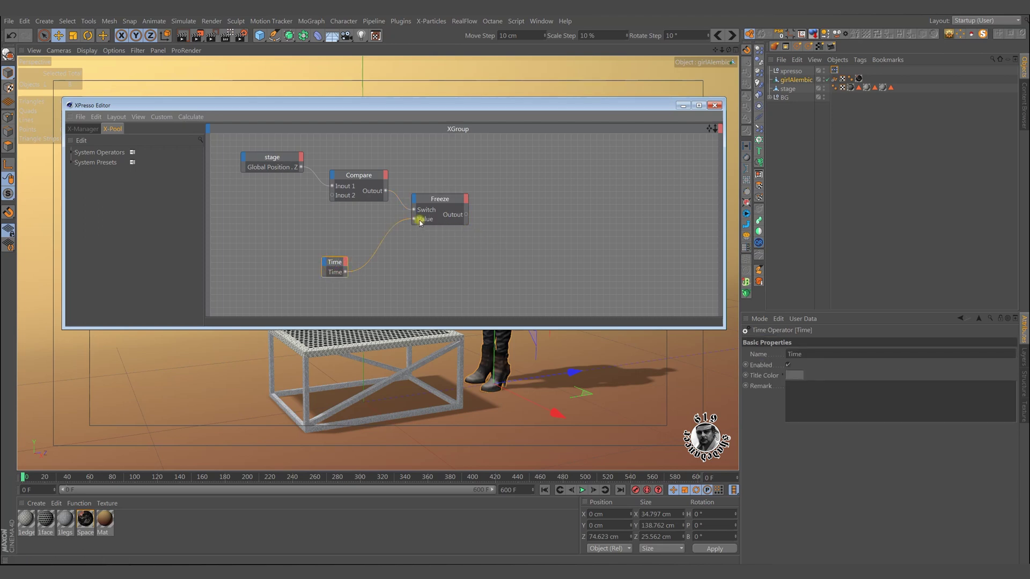
left_click_drag(452, 200, 454, 203)
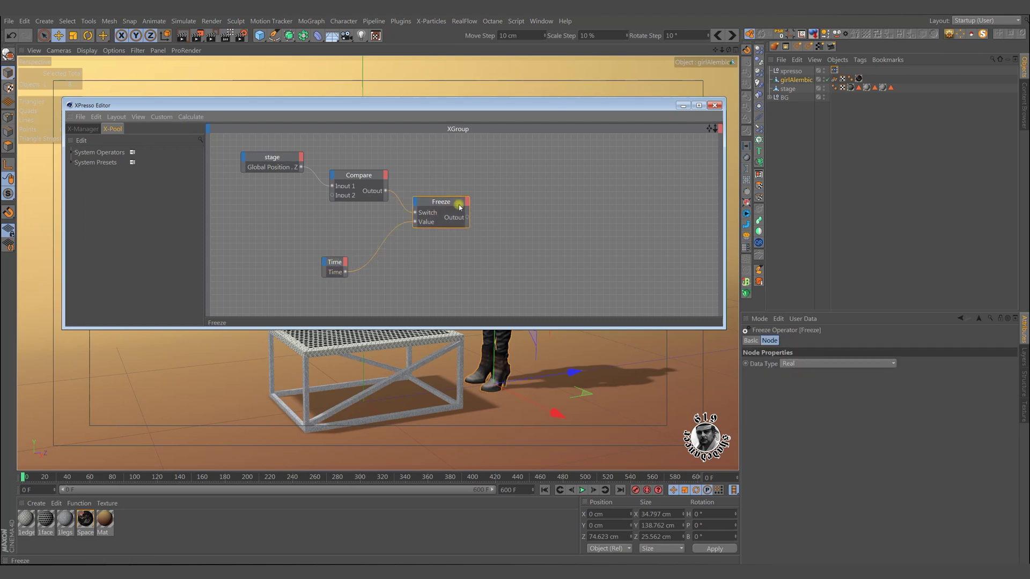
Add a second Compare node fed by Freeze's Output and Time's output into Input 2.
right_click(550, 222)
mouse_move(568, 227)
mouse_move(627, 226)
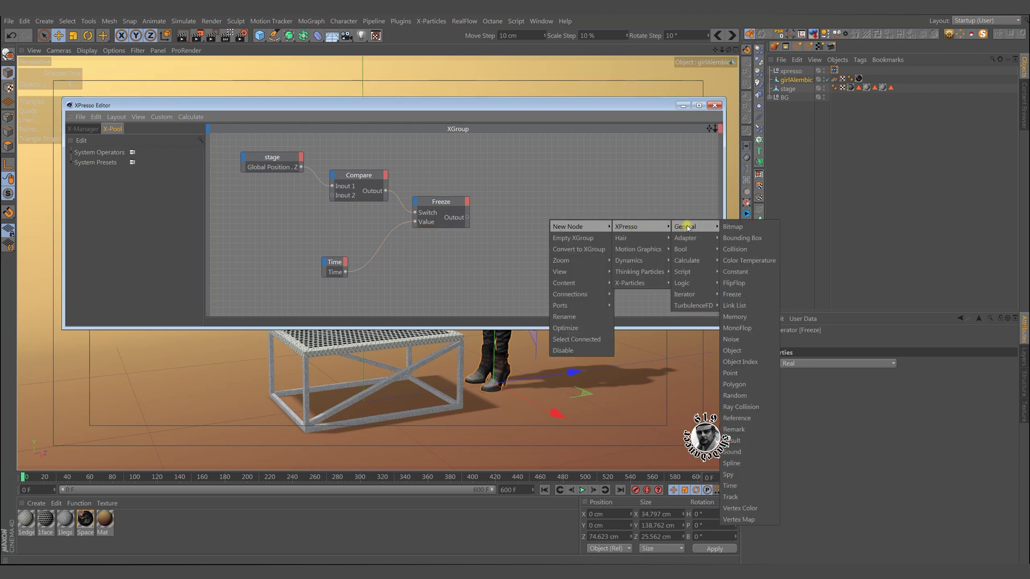
mouse_move(692, 294)
left_click(736, 282)
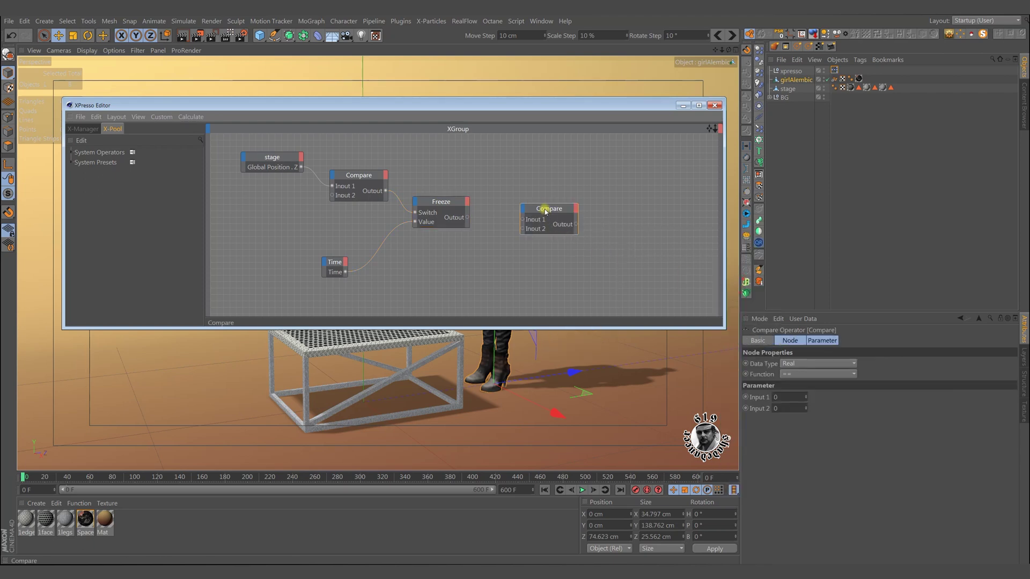
left_click_drag(545, 210, 529, 241)
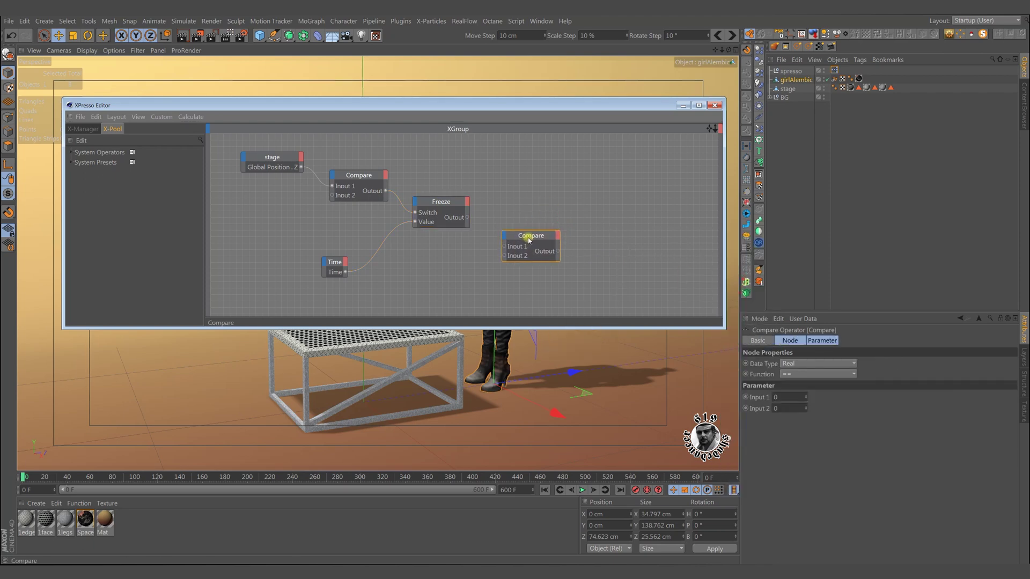
left_click(447, 204)
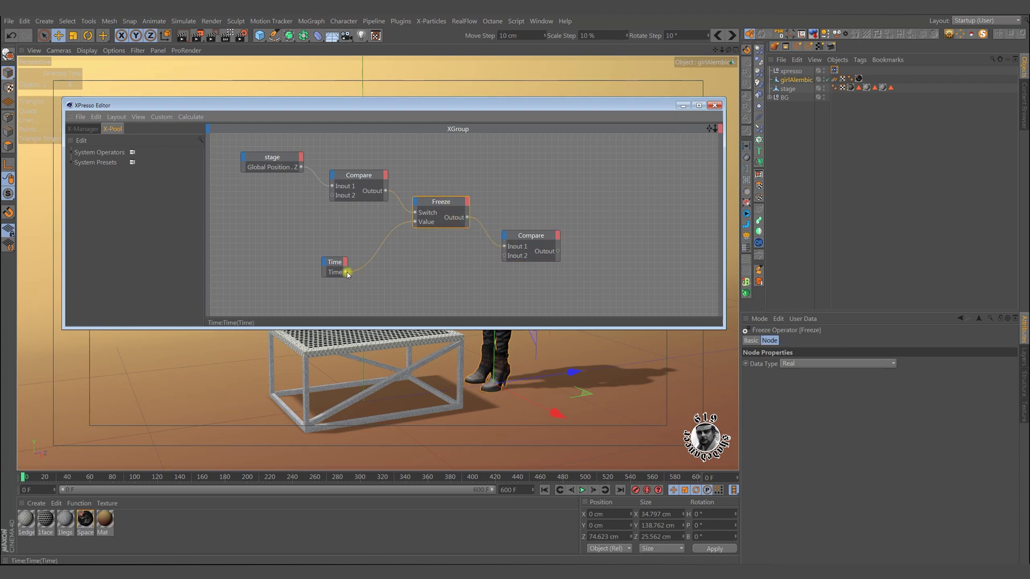
left_click_drag(396, 275, 525, 239)
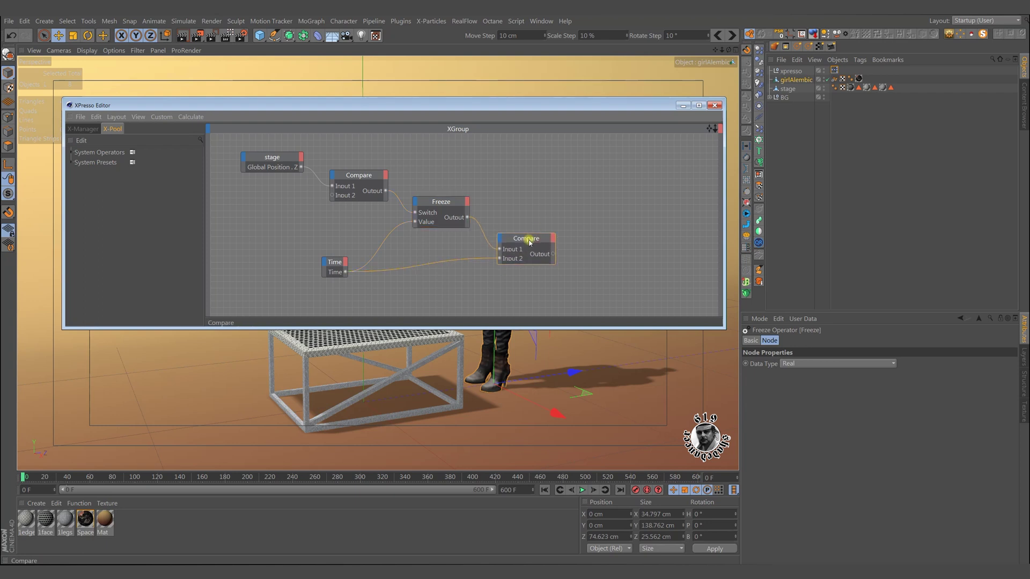
Set the second Compare node's function to != (not equal).
left_click(444, 204)
left_click(336, 263)
left_click(527, 238)
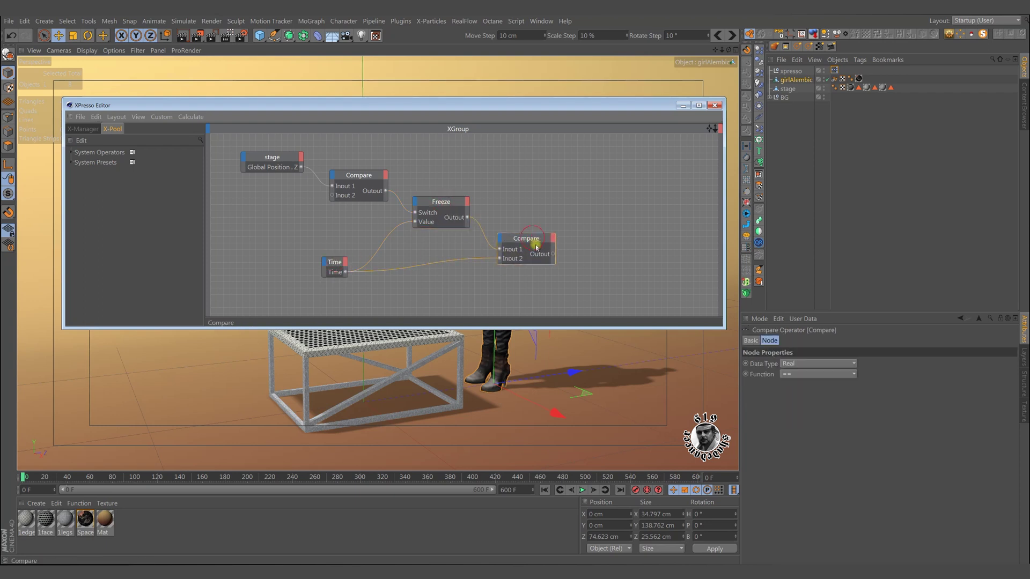
left_click(794, 376)
left_click(801, 440)
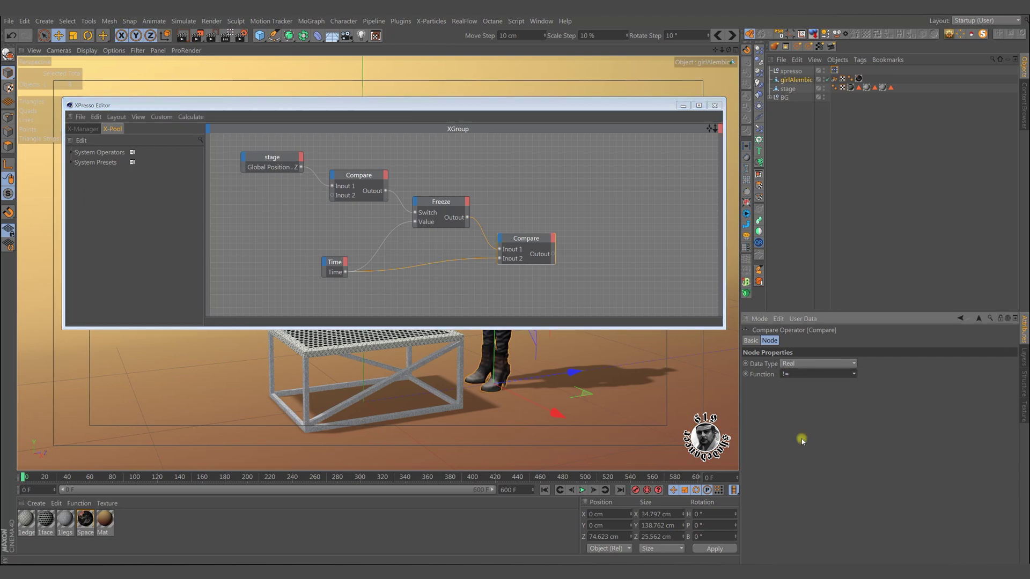
left_click(793, 376)
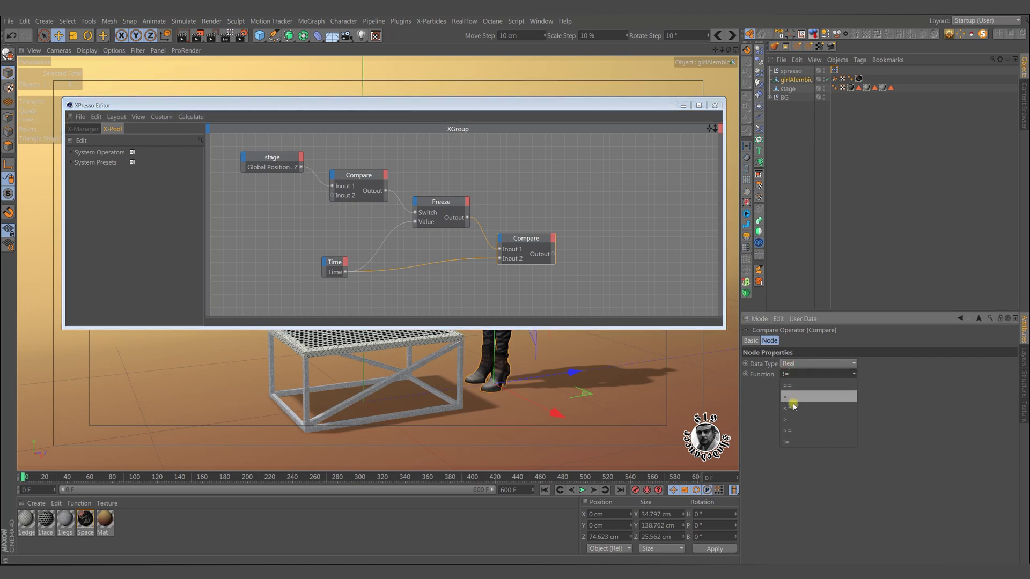
left_click(792, 442)
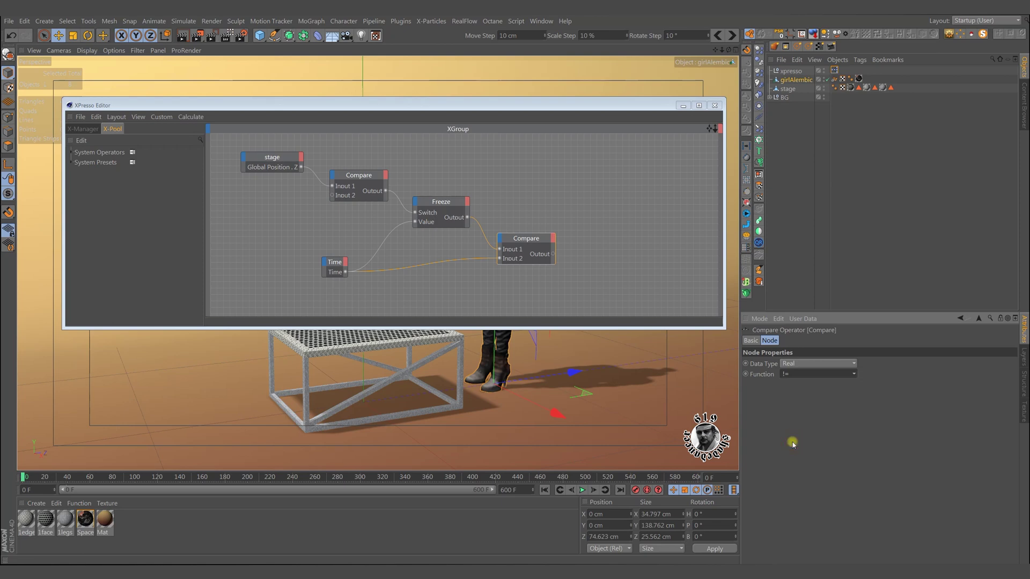
Drag girlAlembic into the graph beside the Compare chain and expose its Start of Animation port.
mouse_move(528, 238)
left_mouse_down()
mouse_move(530, 228)
mouse_move(529, 249)
left_mouse_up()
left_click_drag(452, 204, 450, 202)
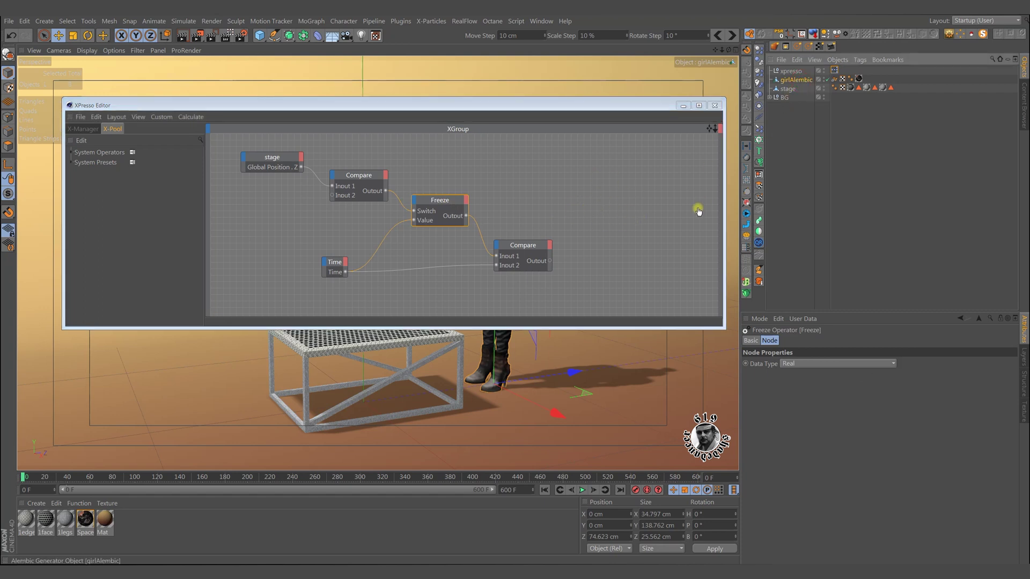
left_click_drag(698, 211, 671, 219)
left_click(681, 215)
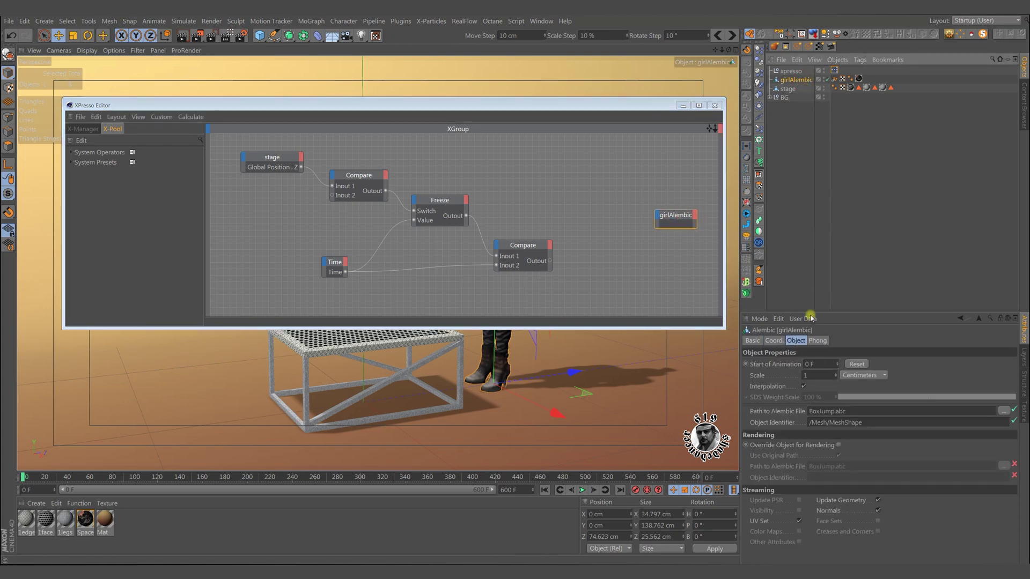
left_click_drag(771, 366, 659, 238)
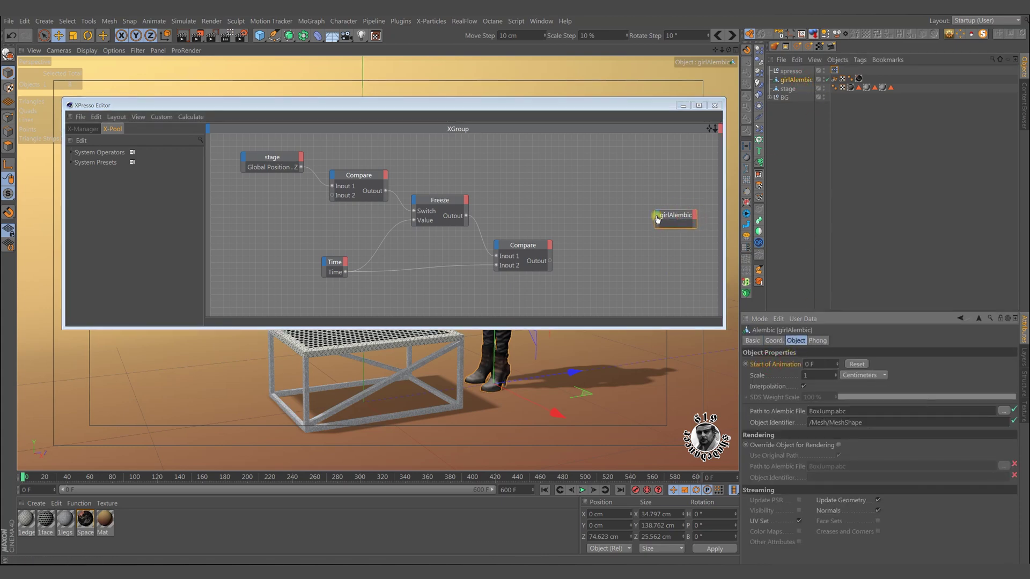
left_click(667, 216, "ctrl")
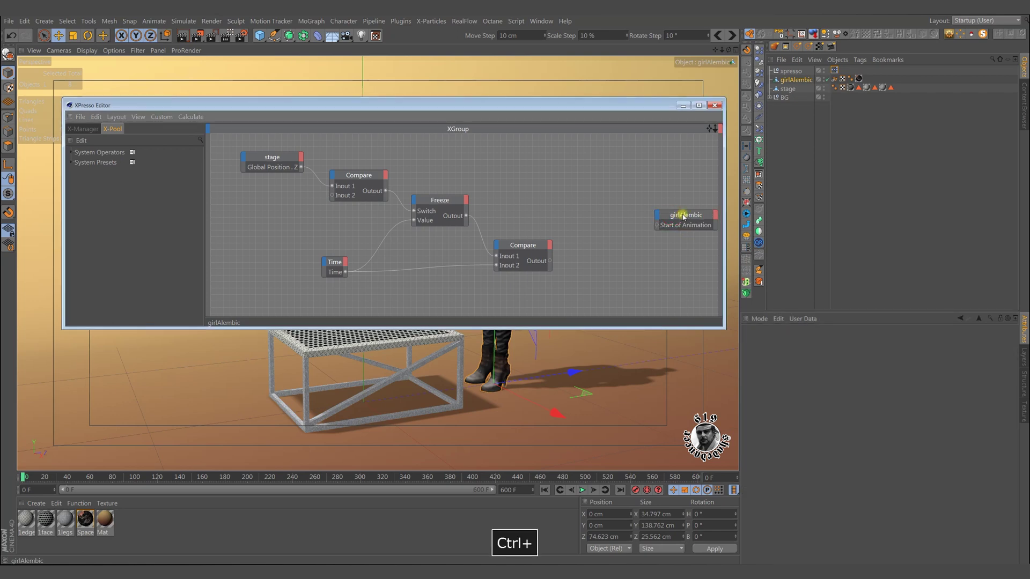
left_click_drag(667, 216, 656, 219)
key("F10")
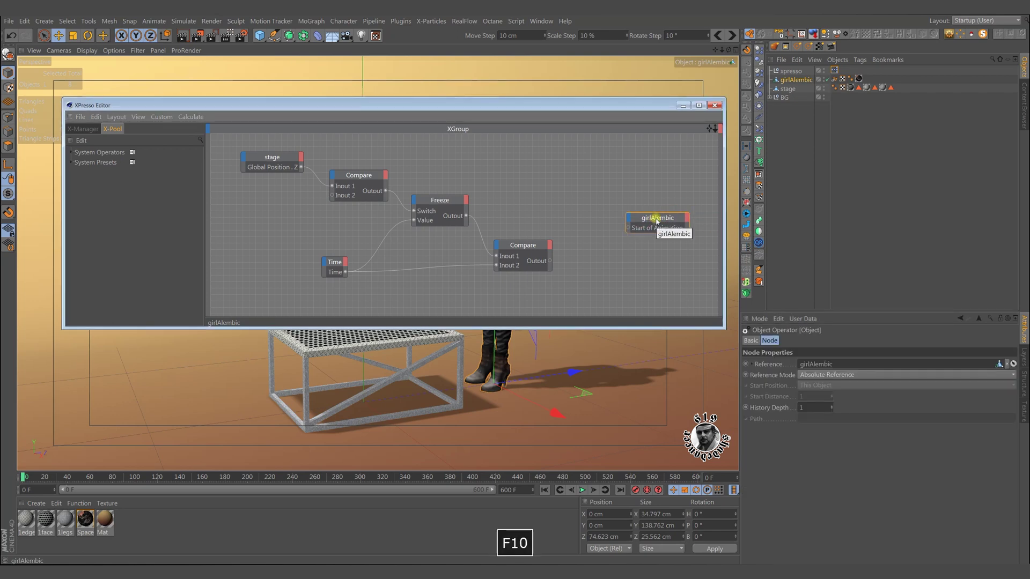
left_click(685, 173)
left_click(673, 218)
left_click_drag(673, 222, 683, 212)
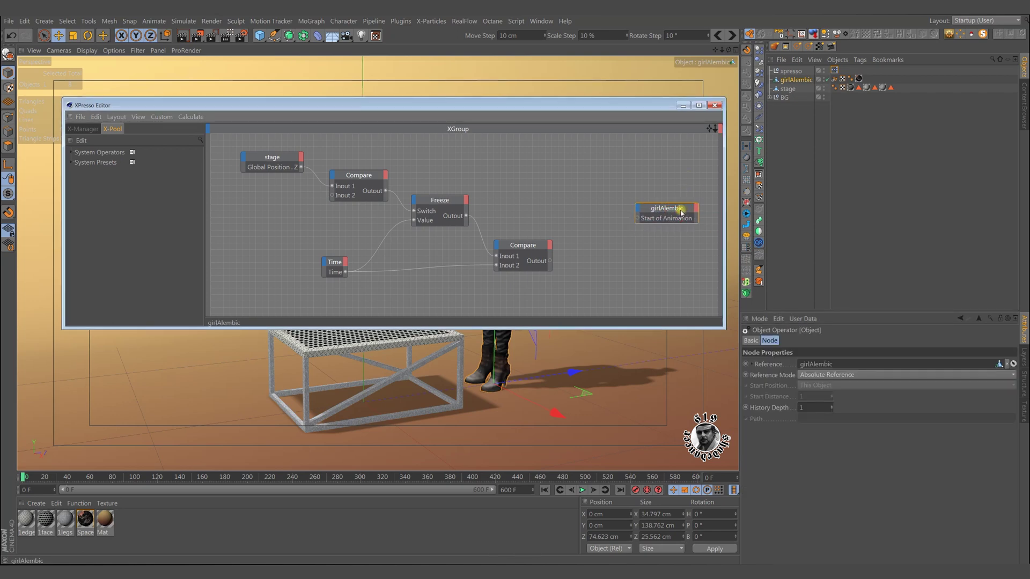
left_click_drag(523, 245, 514, 243)
Add a Condition node and wire the second Compare's result into its Switch port.
right_click(595, 206)
mouse_move(623, 213)
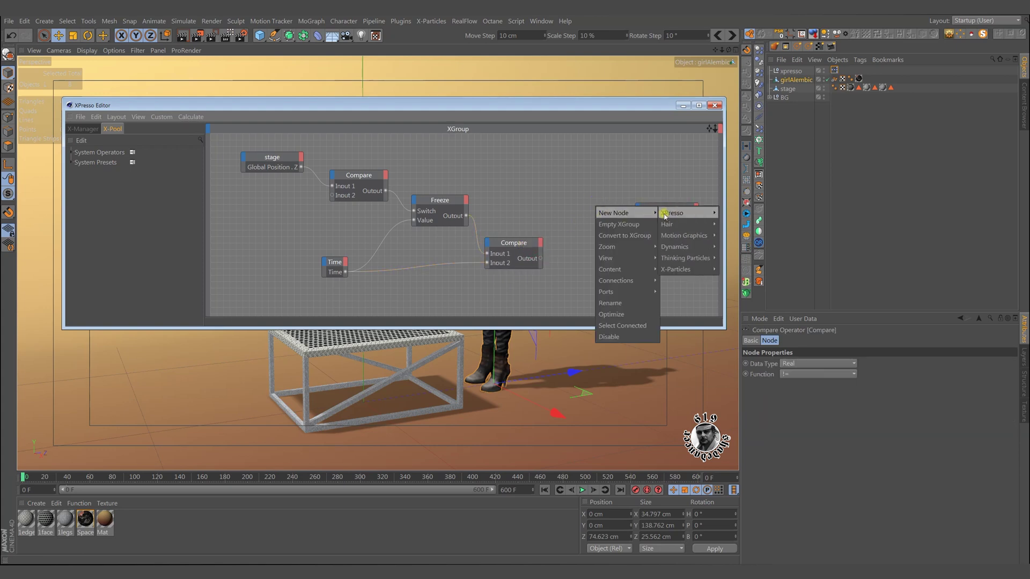
mouse_move(679, 213)
mouse_move(732, 269)
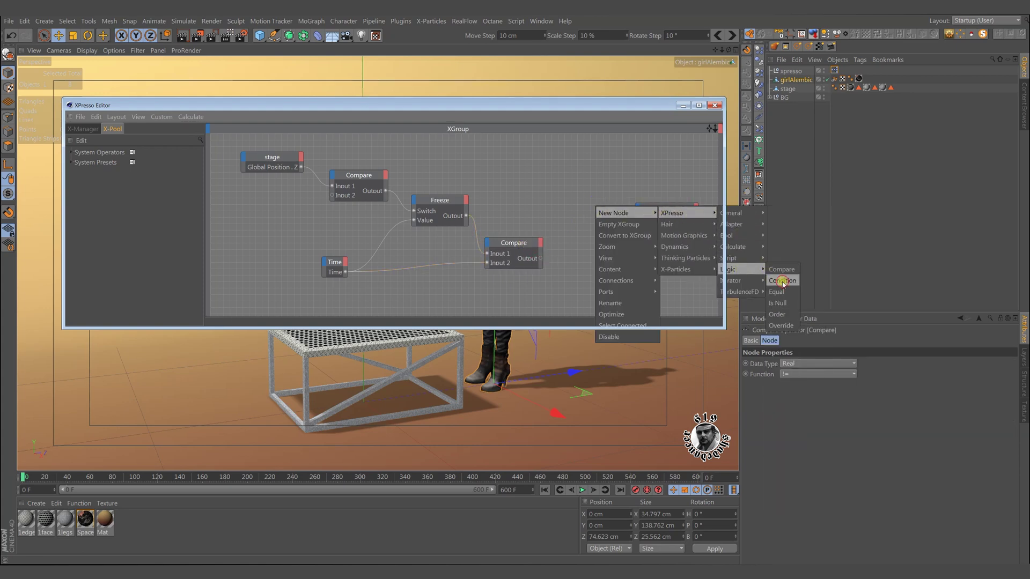
left_click(783, 280)
left_click_drag(599, 193, 594, 209)
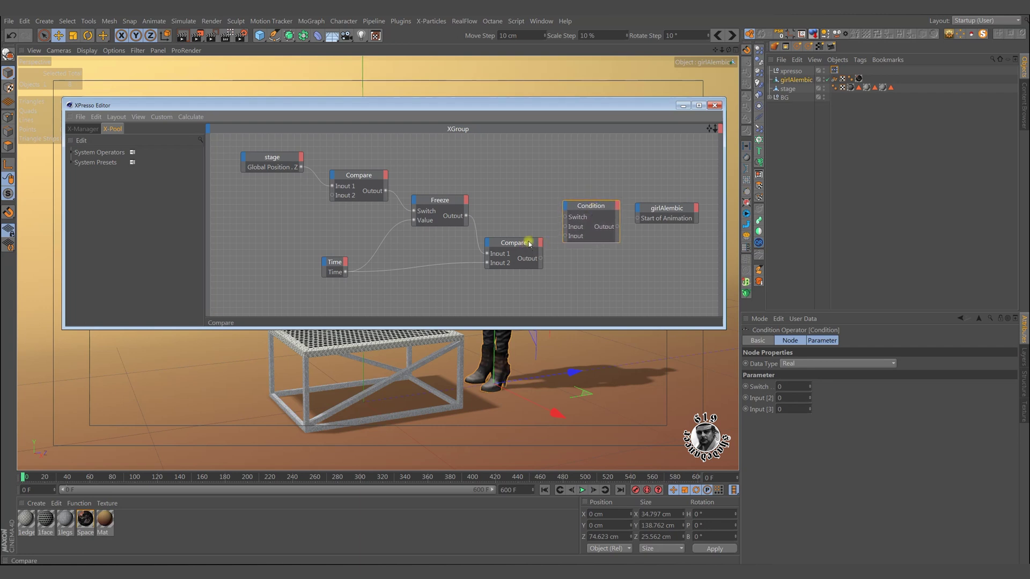
left_click_drag(521, 243, 517, 243)
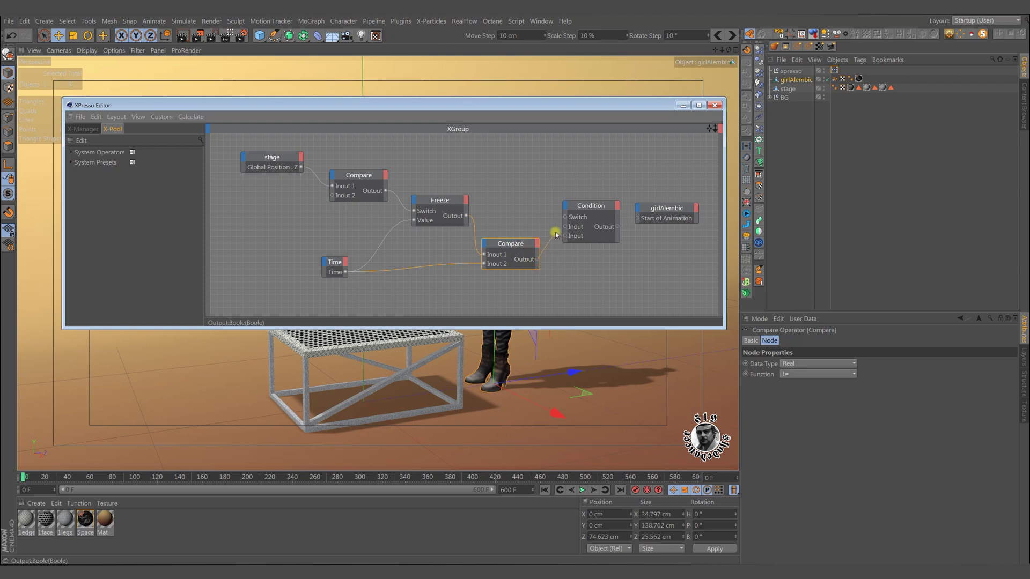
left_click_drag(566, 219, 598, 211)
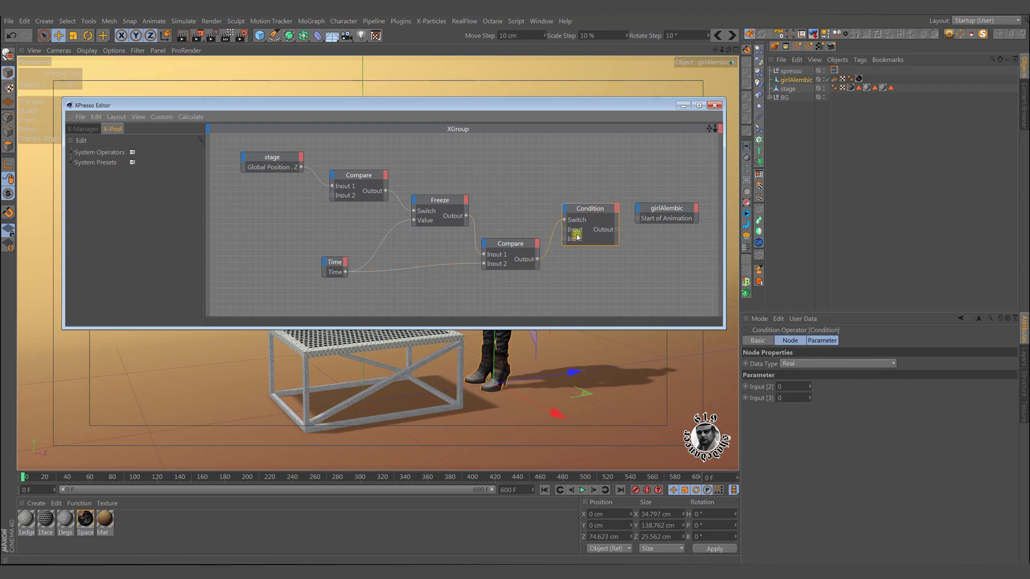
Set the Condition's Input [2] and Input [3] values to 0.
left_click(778, 386)
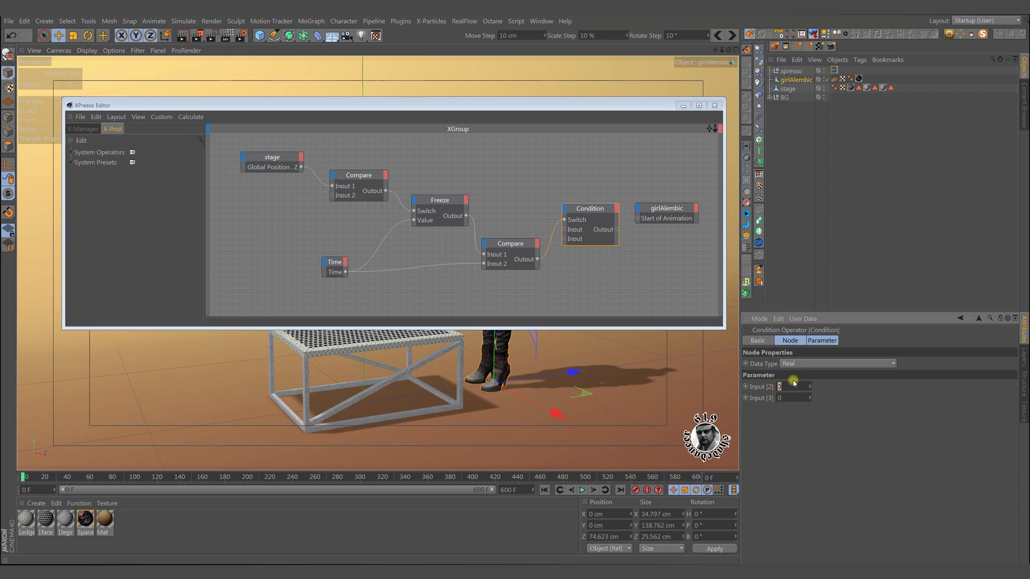
type("60")
type("50")
type("0")
key("Tab")
type("0")
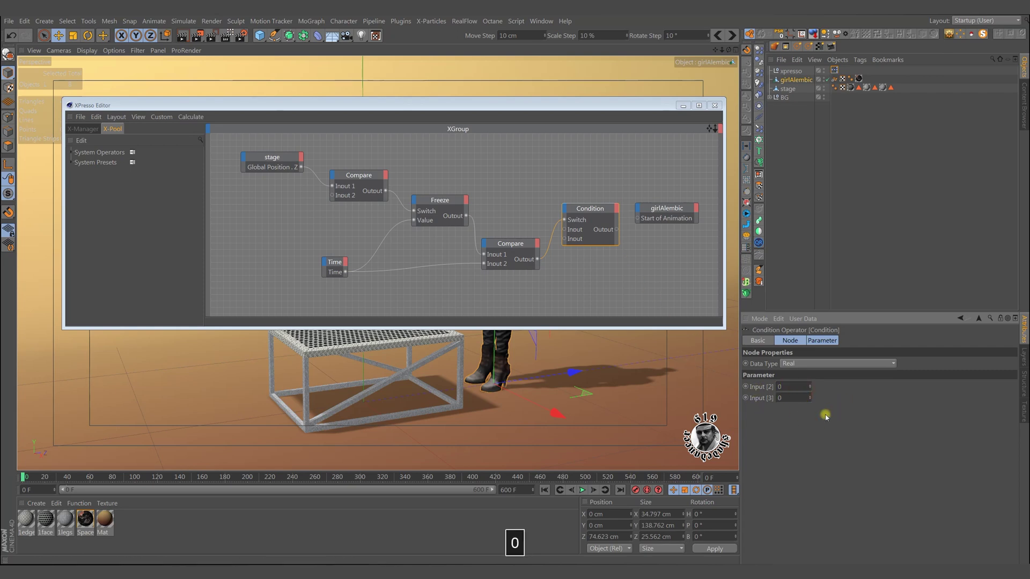
Reposition the Condition and Compare nodes and add an End output port to the Time node.
left_click_drag(593, 211, 589, 210)
left_click_drag(518, 249, 514, 259)
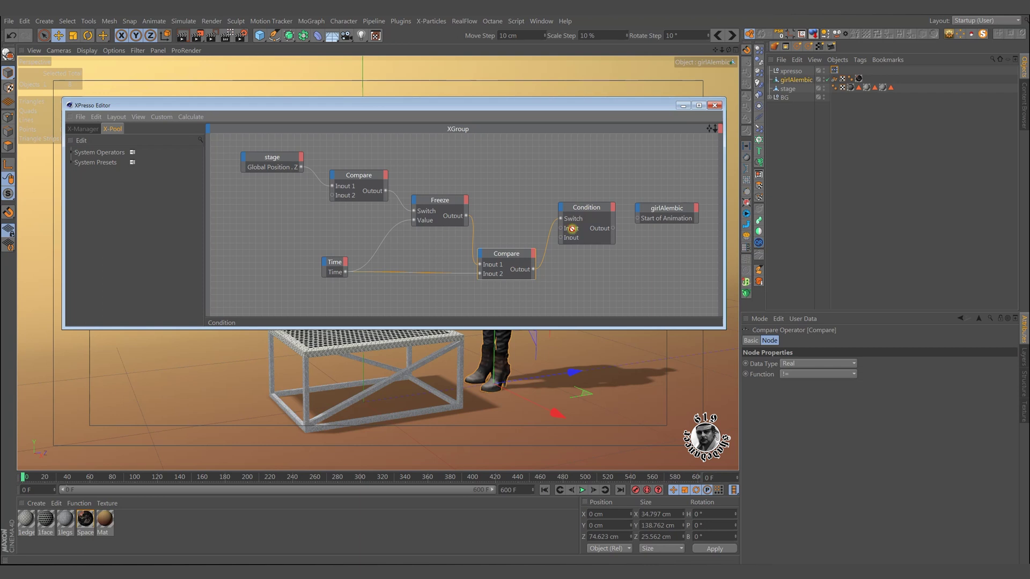
left_click(345, 262)
left_click(352, 283)
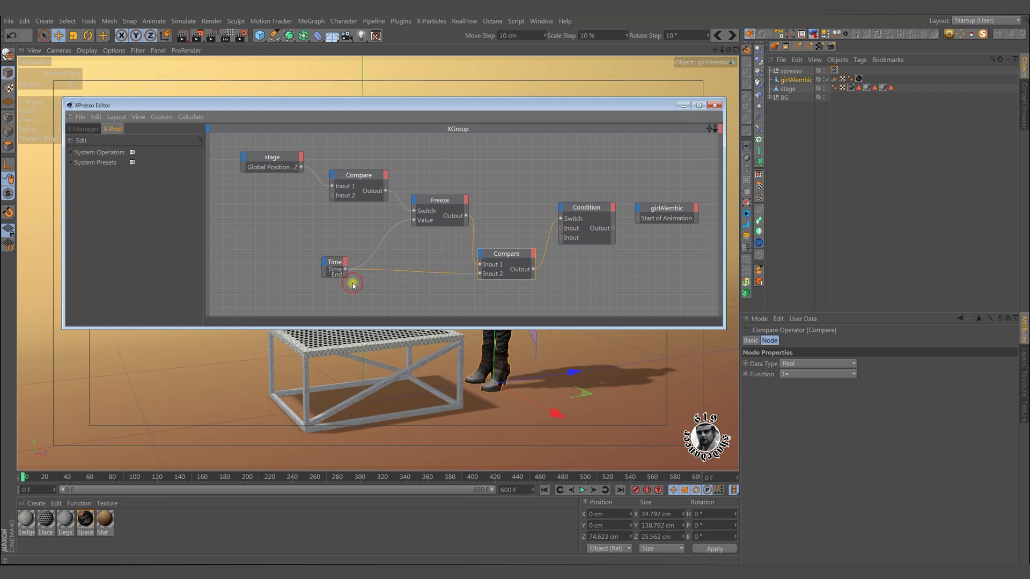
Wire Time's End into Condition's Input and Condition's output into girlAlembic's Start of Animation.
left_click(335, 263, "ctrl")
left_click_drag(338, 266, 335, 263)
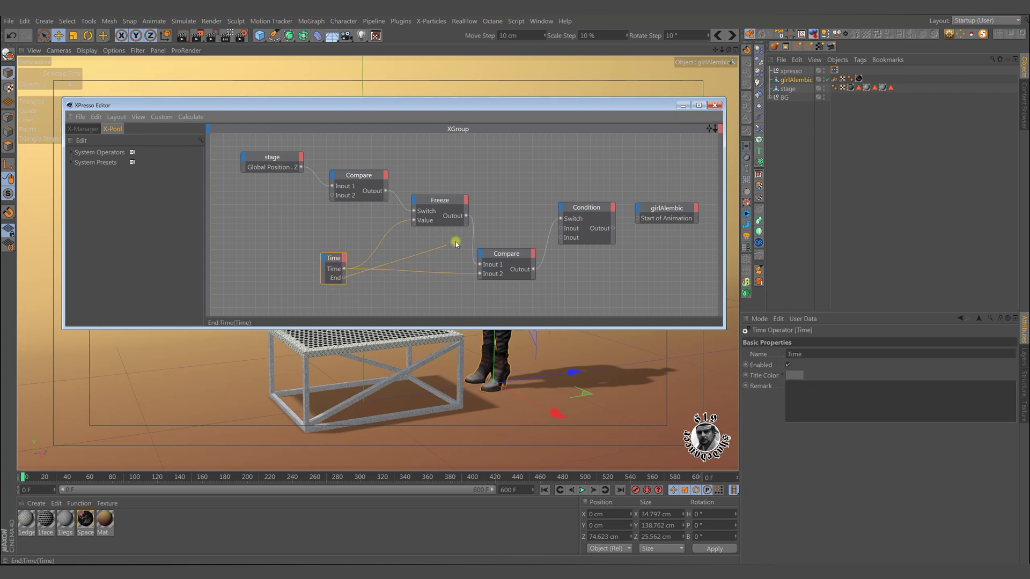
left_click_drag(455, 244, 561, 229)
left_click_drag(638, 221, 637, 219)
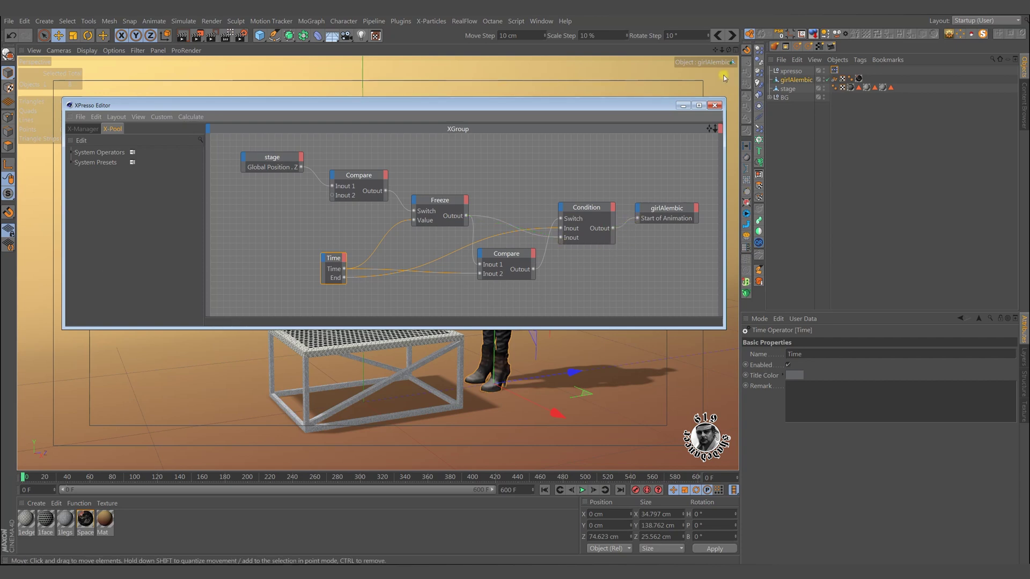
Close XPresso, inspect girlAlembic's Start of Animation, and set the scene end frame to 900 F.
left_click(714, 105)
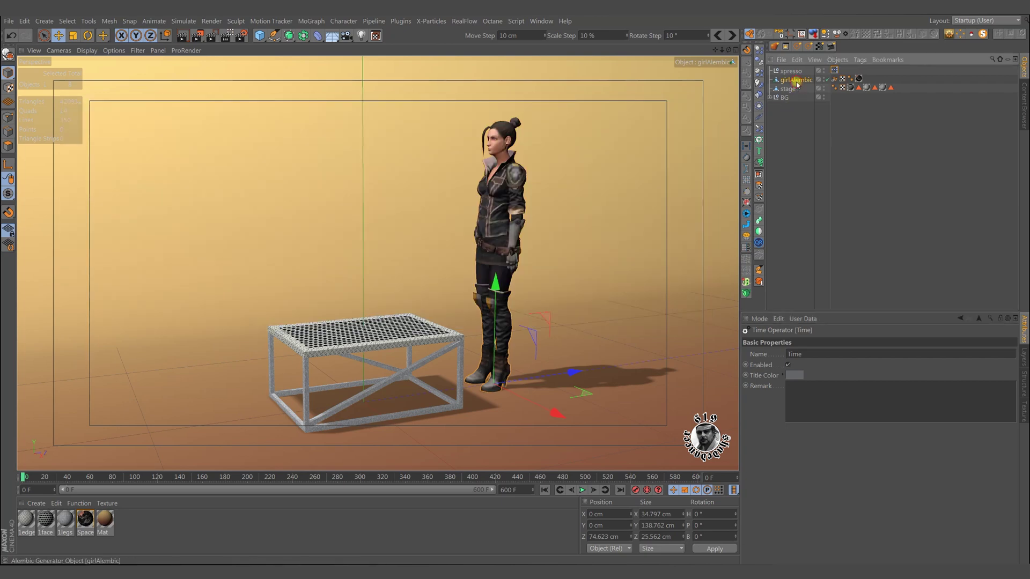
left_click(796, 80)
double_click(813, 365)
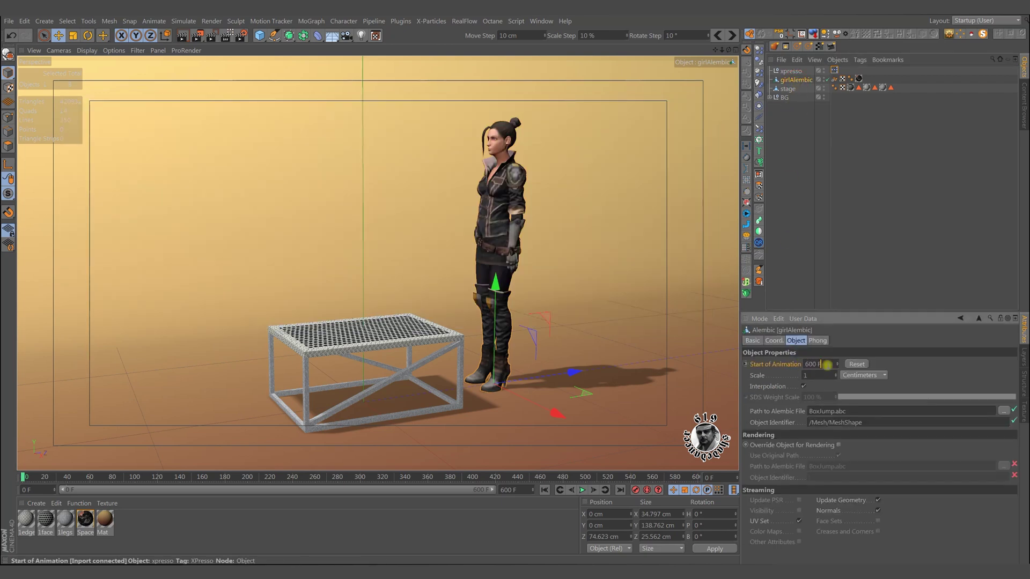
double_click(508, 490)
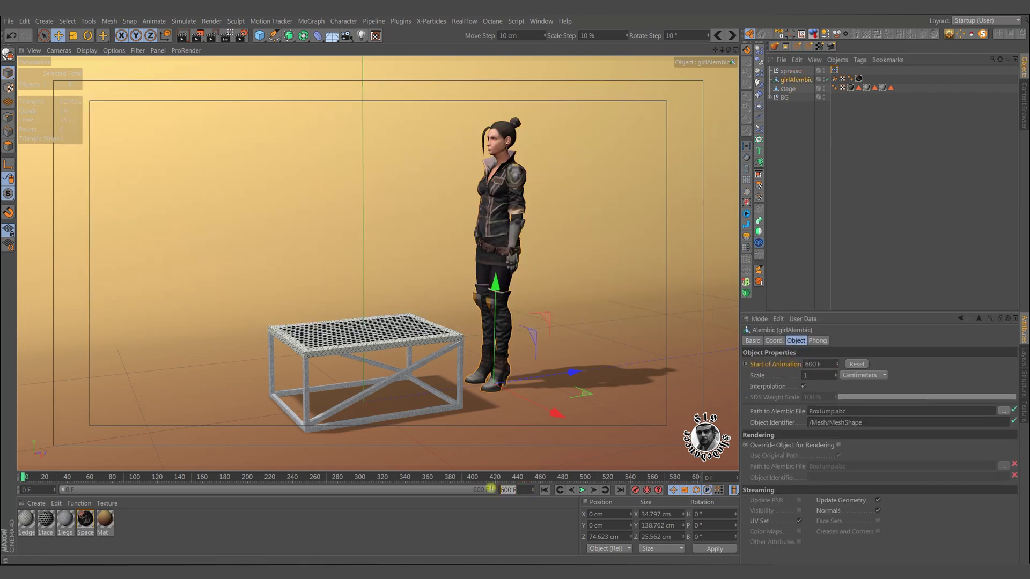
type("900")
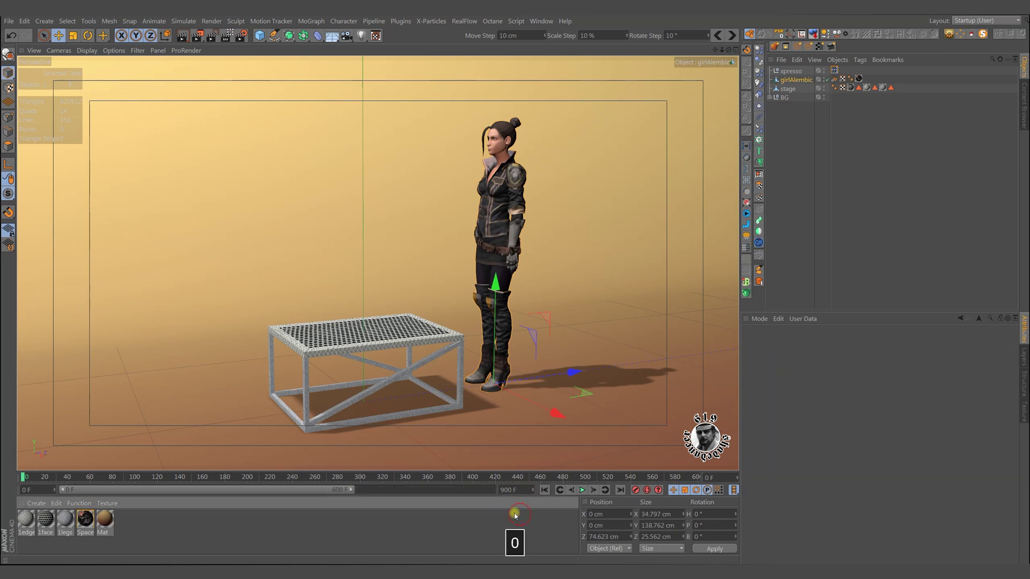
key("Return")
Confirm girlAlembic's Start of Animation now reads 900 F and reopen the XPresso network.
left_click(796, 79)
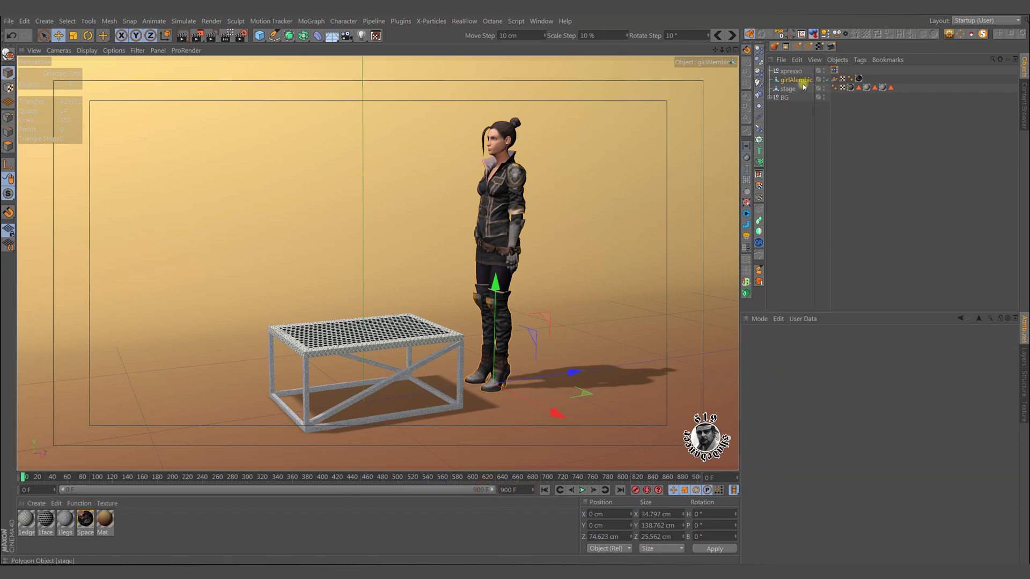
double_click(808, 364)
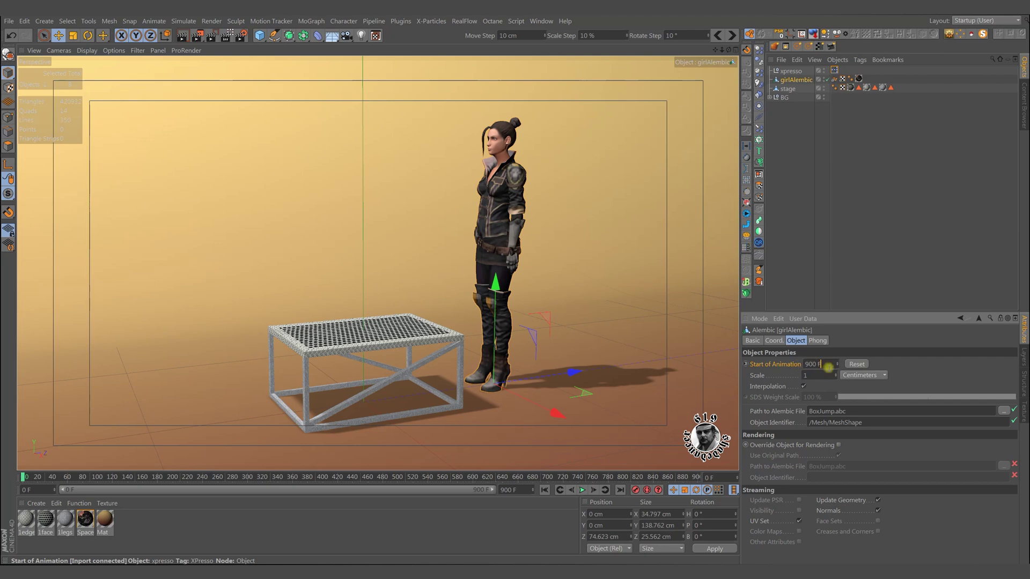
double_click(828, 368)
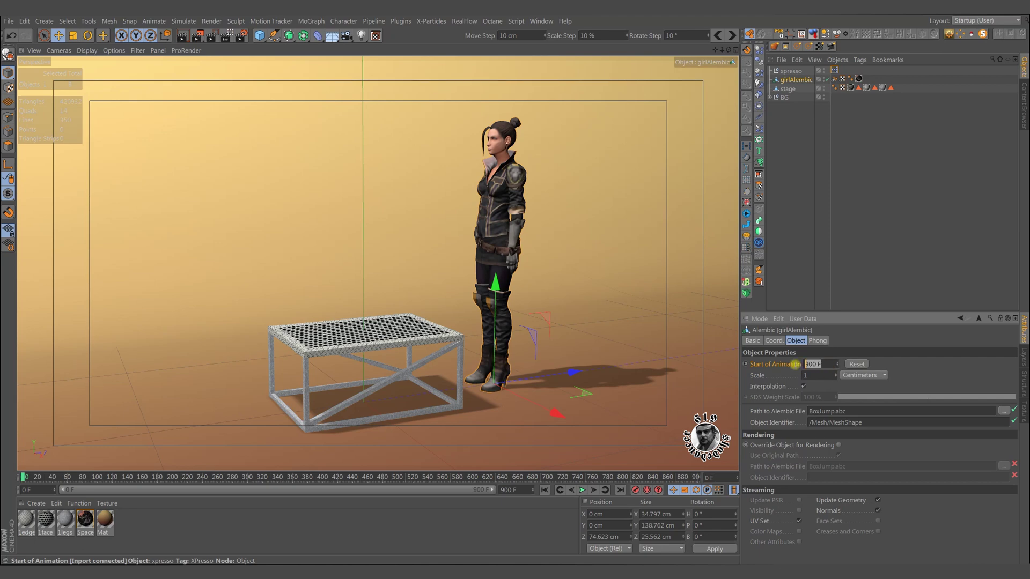
double_click(821, 73)
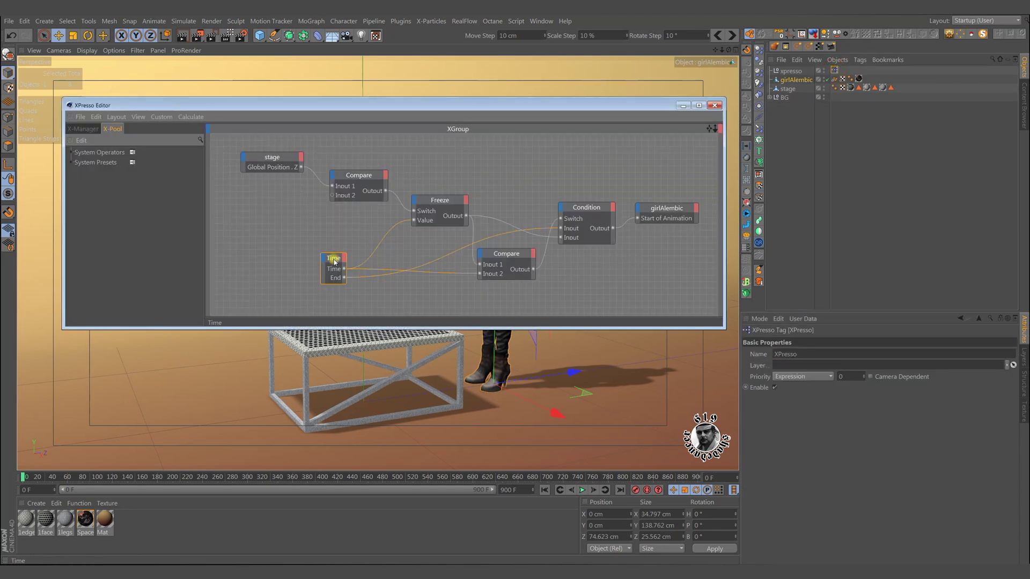
Line up the Time, Condition and girlAlembic nodes, close XPresso and deselect girlAlembic.
left_click_drag(334, 262, 335, 268)
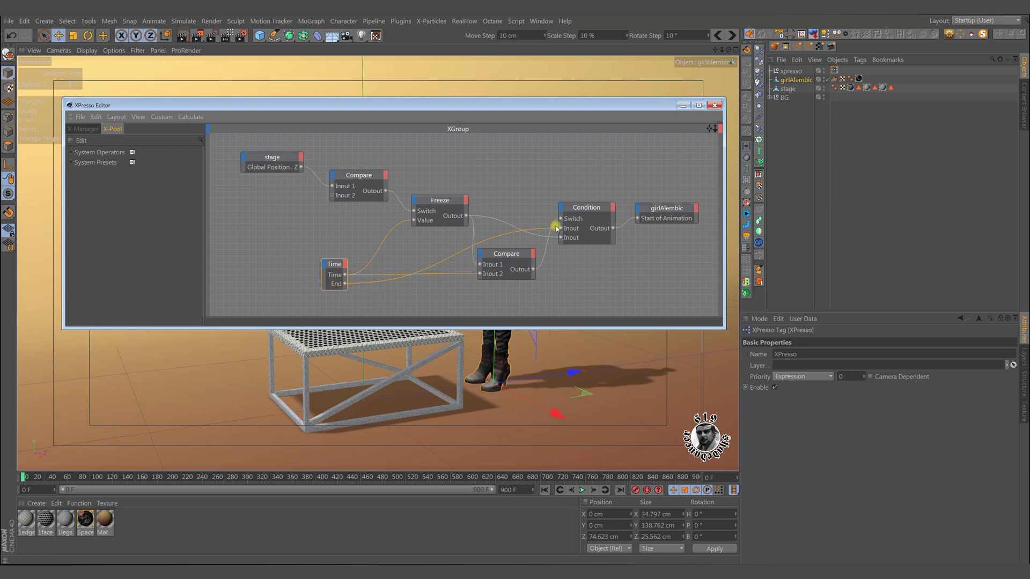
left_click_drag(590, 207, 593, 209)
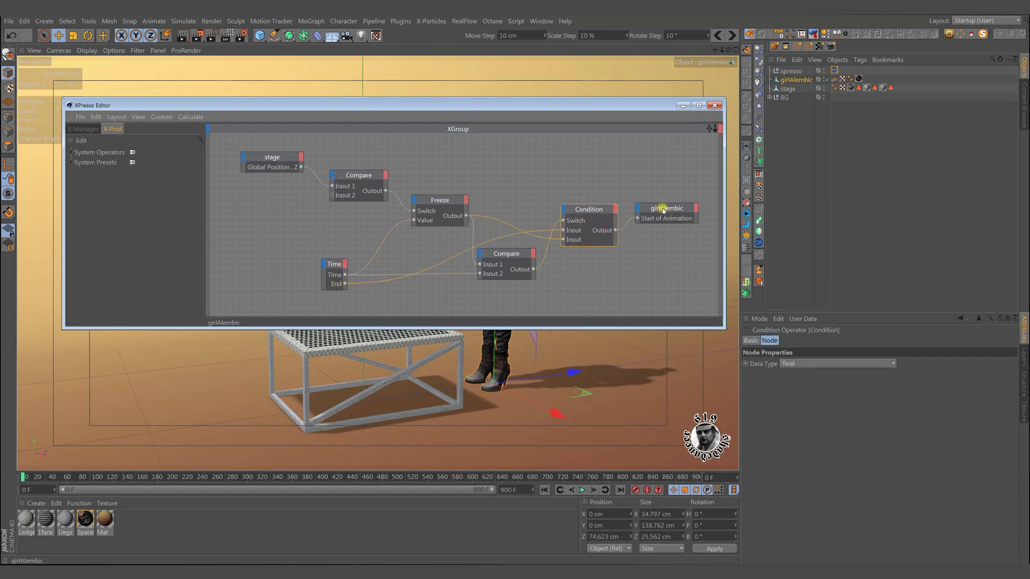
mouse_move(661, 209)
left_mouse_down()
mouse_move(664, 233)
mouse_move(663, 217)
left_mouse_up()
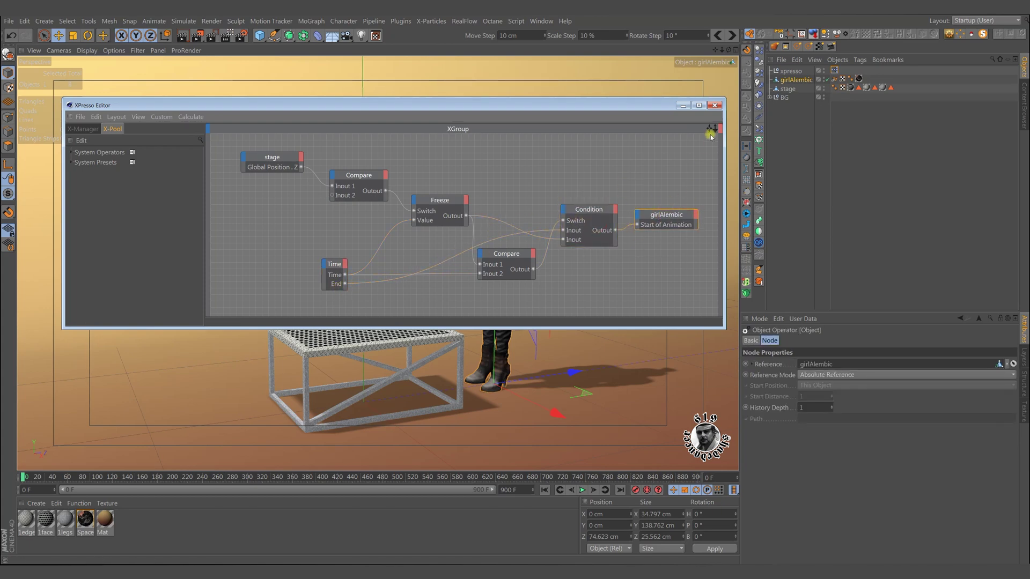
left_click(714, 106)
left_click(798, 127)
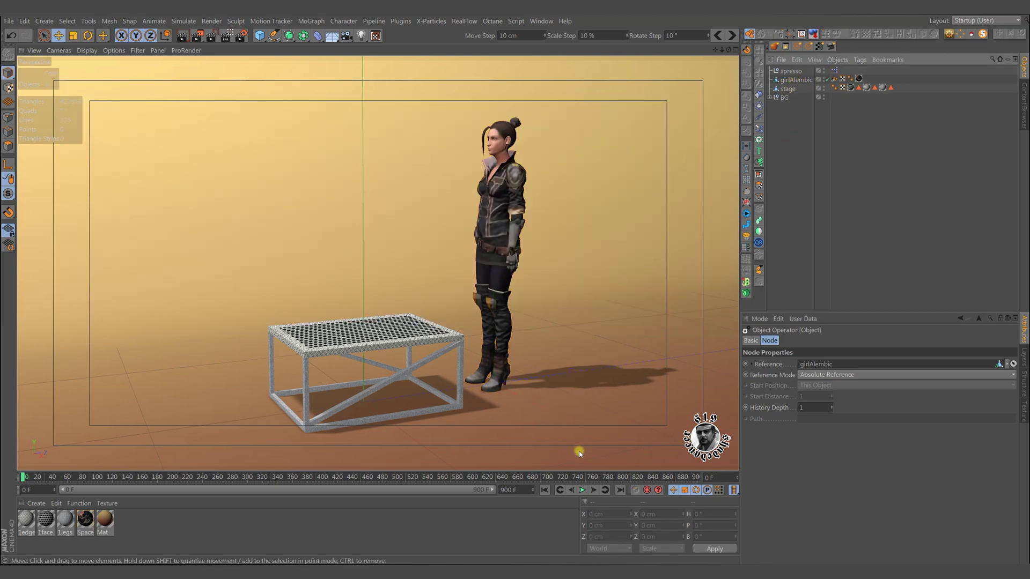
Start playback with the stage selected, slide it to negative Z and check its Z value.
left_click(397, 346)
key("F8")
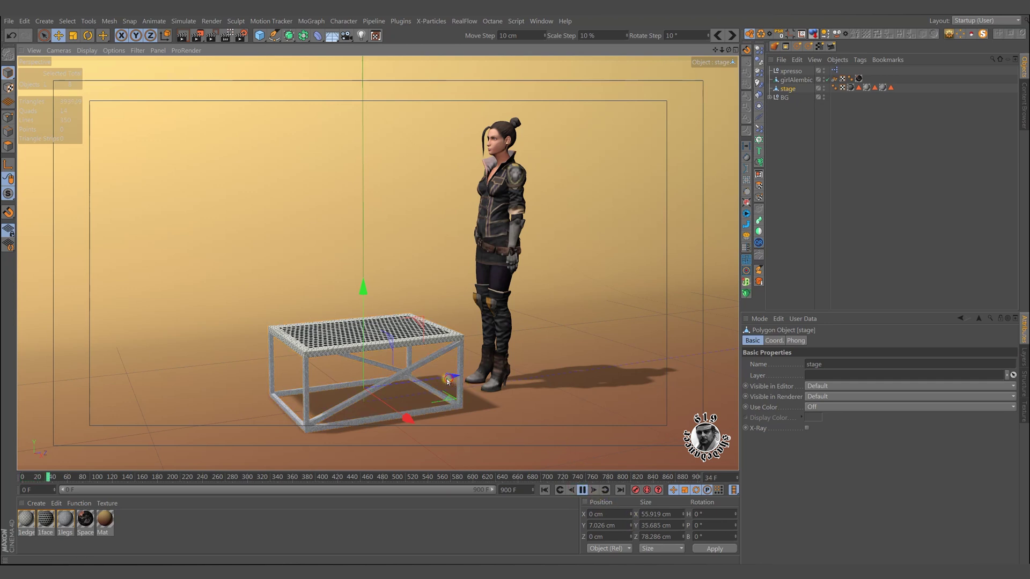
mouse_move(448, 382)
left_mouse_down()
mouse_move(399, 397)
mouse_move(461, 375)
left_mouse_up()
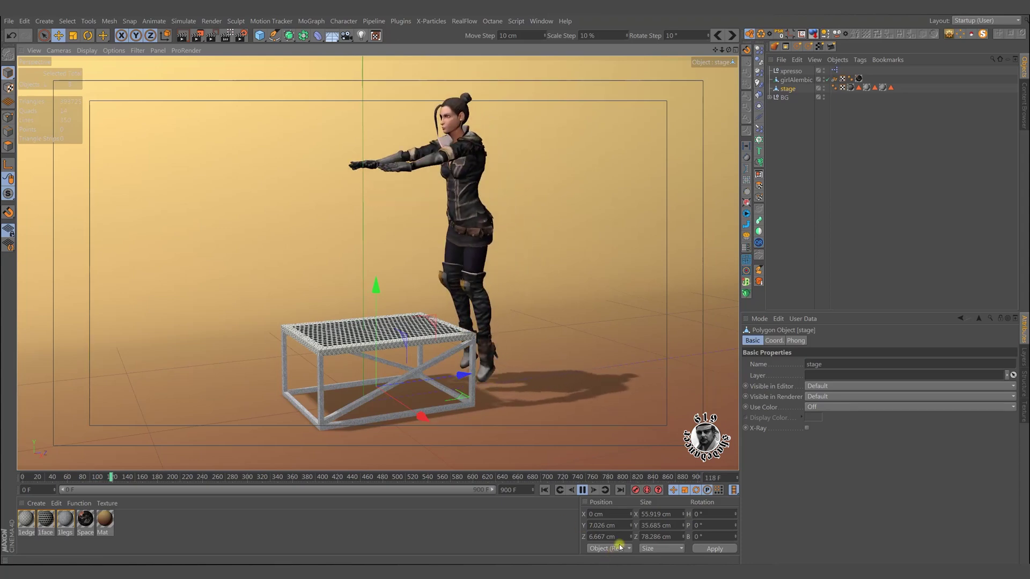
left_click(601, 537)
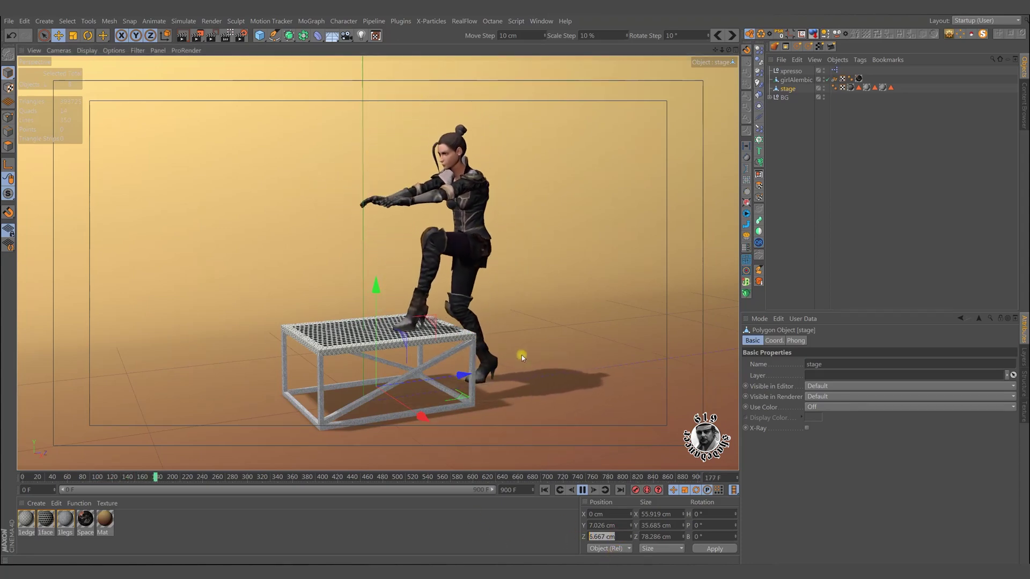
Move the stage back and forth across Z zero to trigger the jump, then stop and rewind to frame 0.
mouse_move(462, 375)
left_mouse_down()
mouse_move(368, 389)
mouse_move(460, 375)
left_mouse_up()
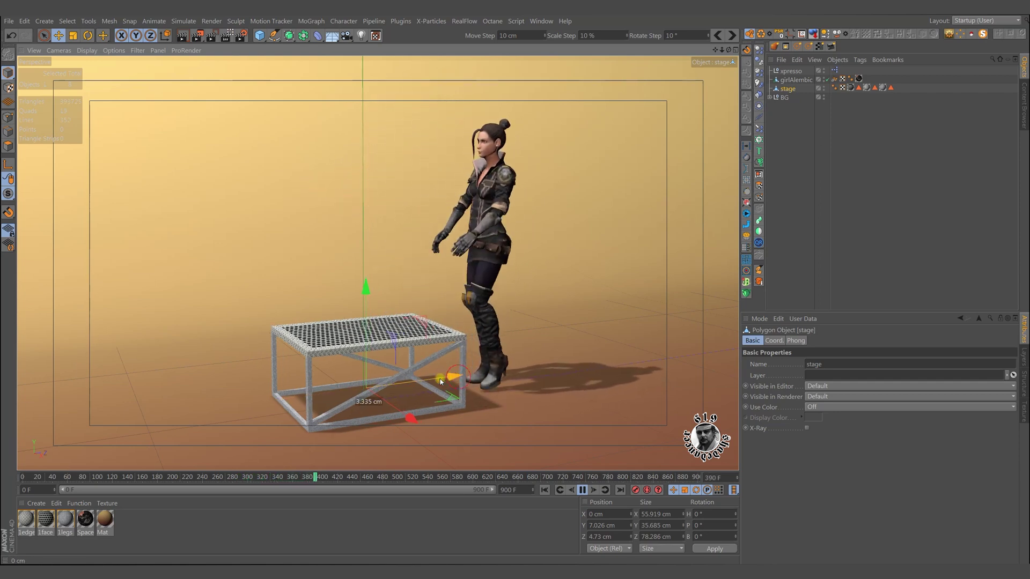
mouse_move(459, 380)
left_mouse_down()
mouse_move(370, 395)
mouse_move(453, 391)
mouse_move(458, 381)
left_mouse_up()
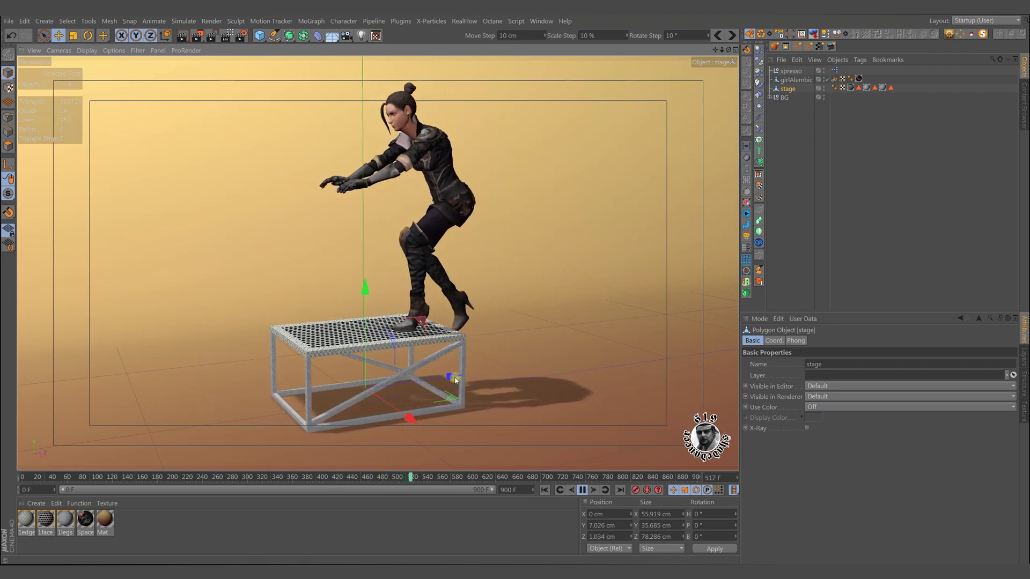
mouse_move(455, 381)
left_mouse_down()
mouse_move(391, 386)
mouse_move(460, 390)
left_mouse_up()
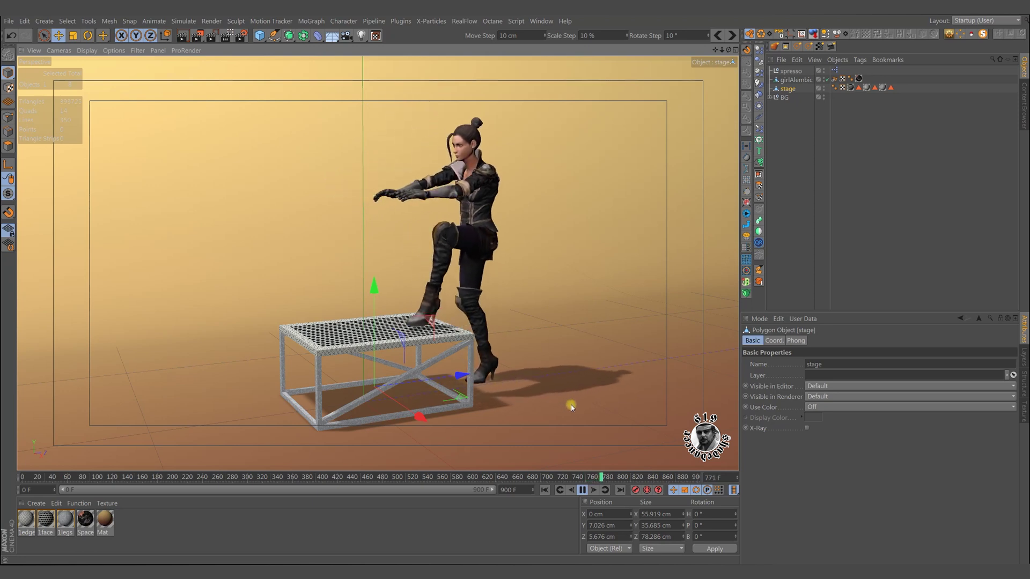
left_click(583, 490)
left_click(545, 490)
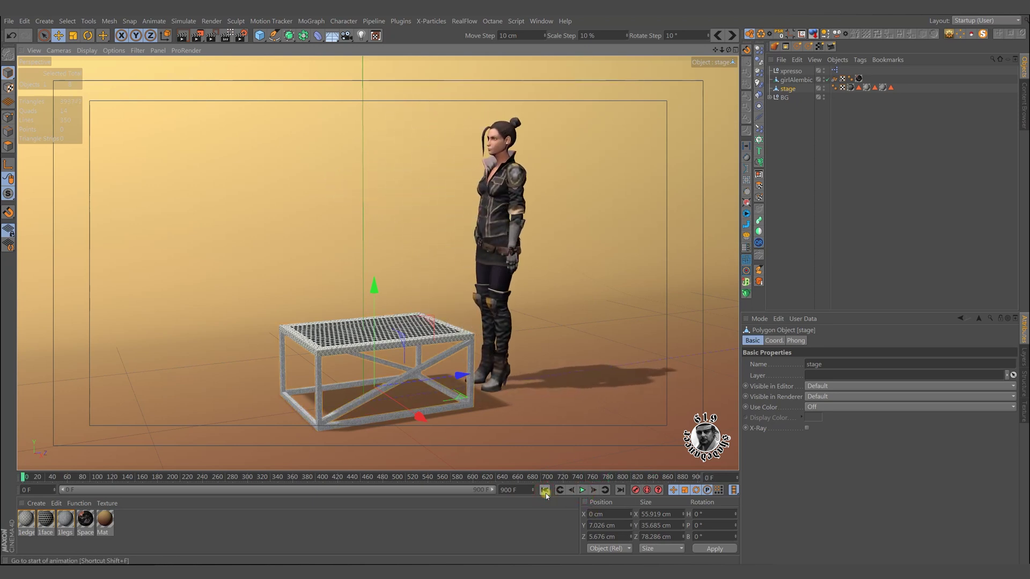